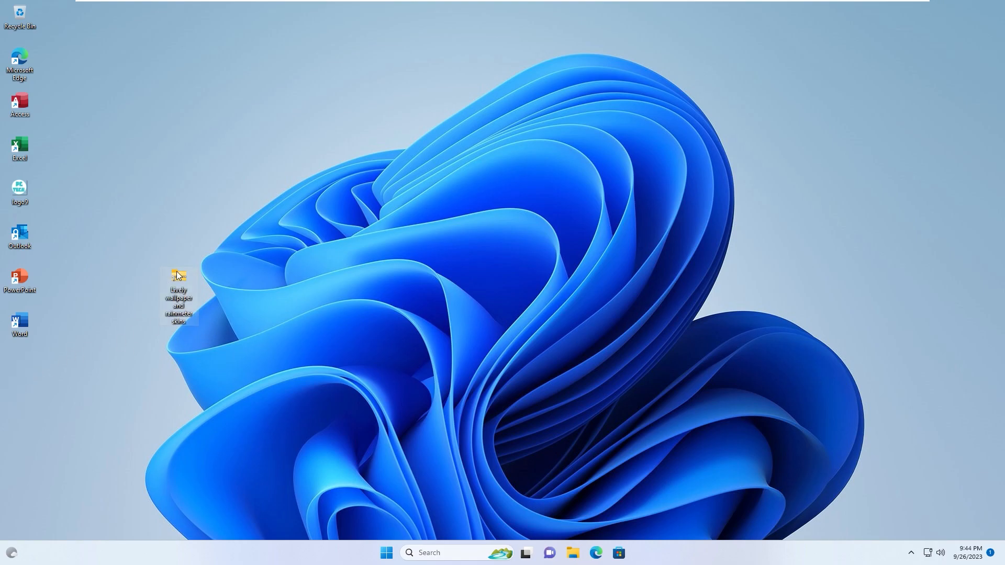
- Extract the "Lively wallpaper and rainmeter skins" ZIP archive into a folder on the desktop
right_click(178, 275)
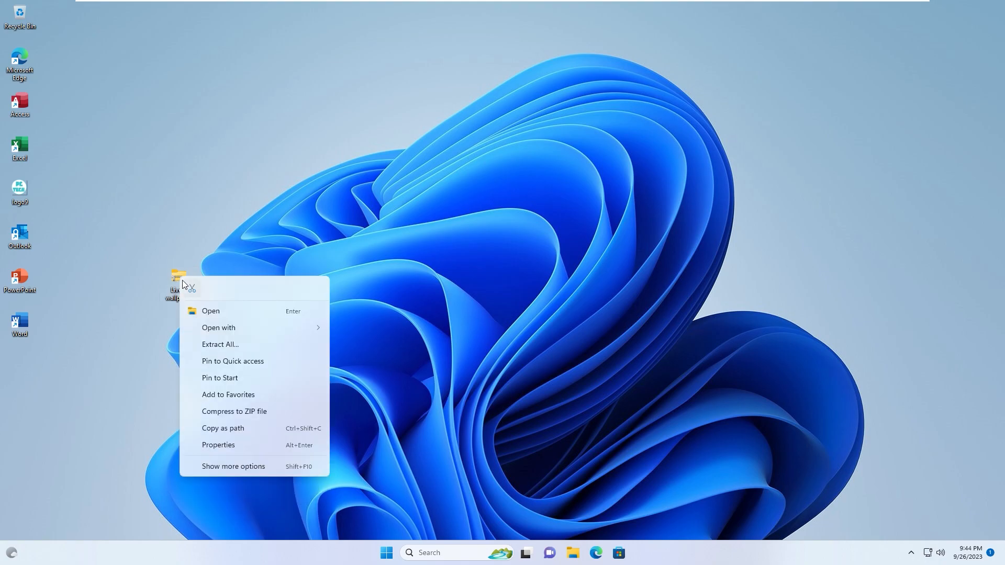
click(208, 344)
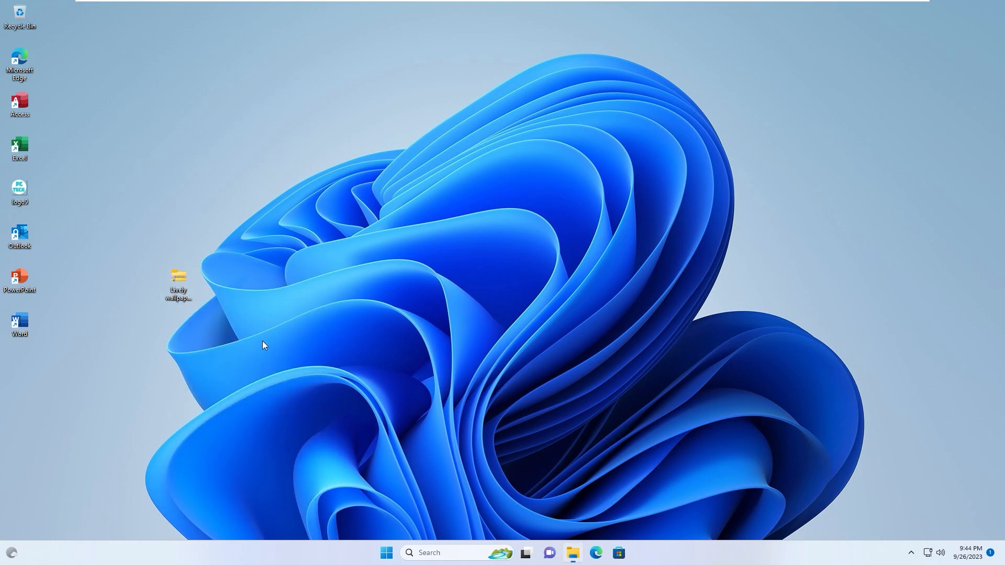
click(596, 375)
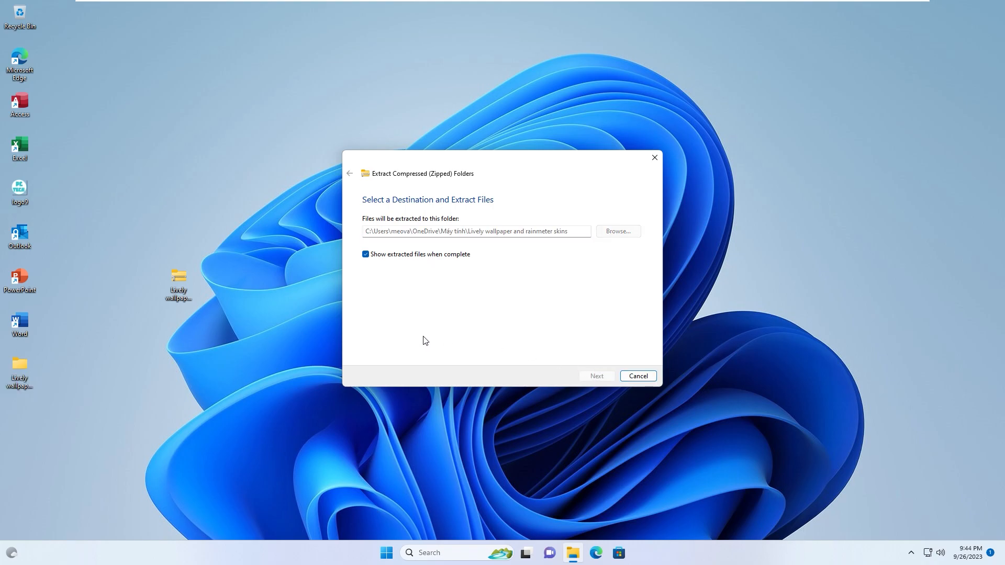
click(764, 112)
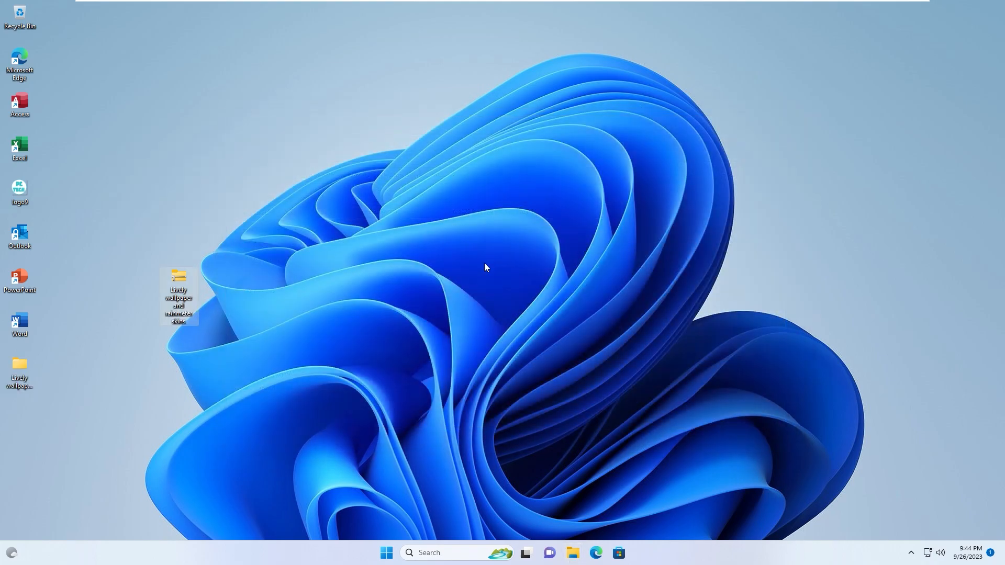
- Move the extracted "Lively wallpaper and rainmeter skins" folder from the desktop into the Videos folder, and minimize the file window
drag(17, 366, 335, 321)
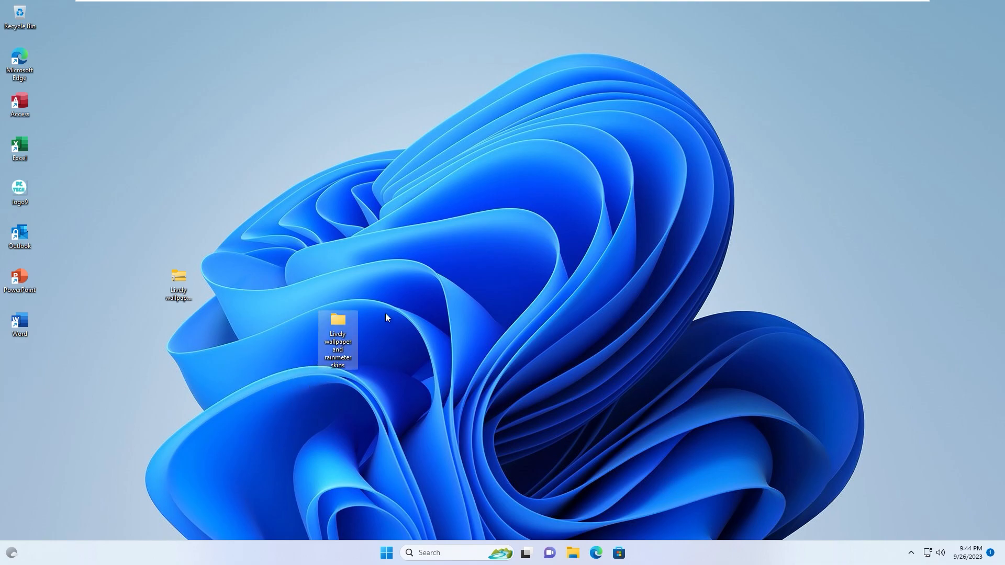
right_click(337, 322)
click(354, 481)
click(383, 401)
click(573, 552)
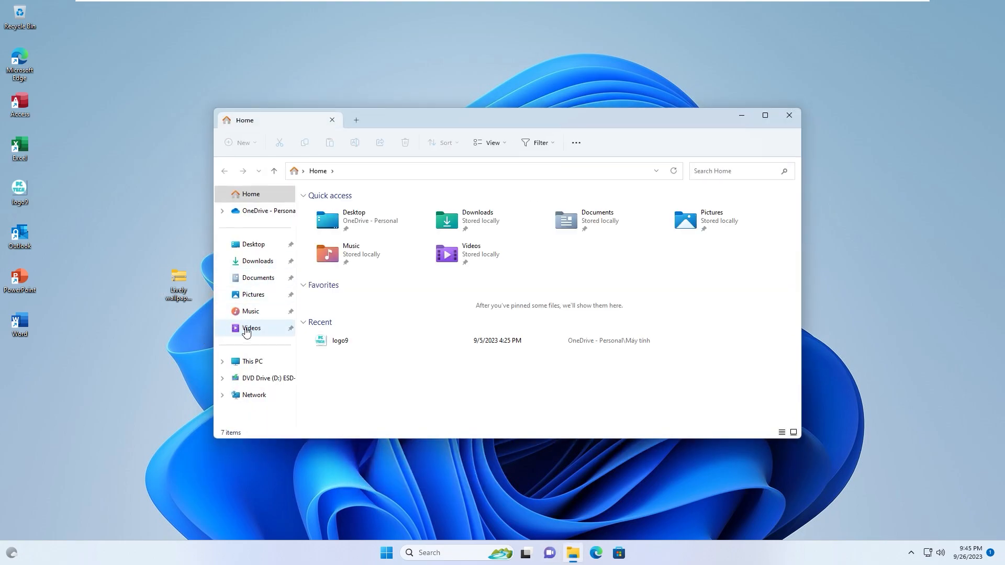
click(246, 330)
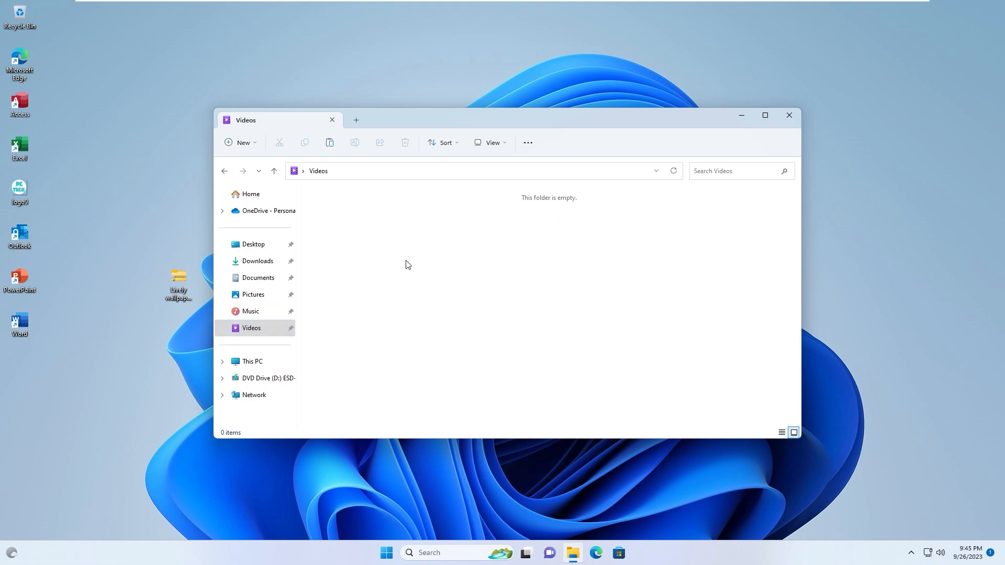
key(ctrl+v)
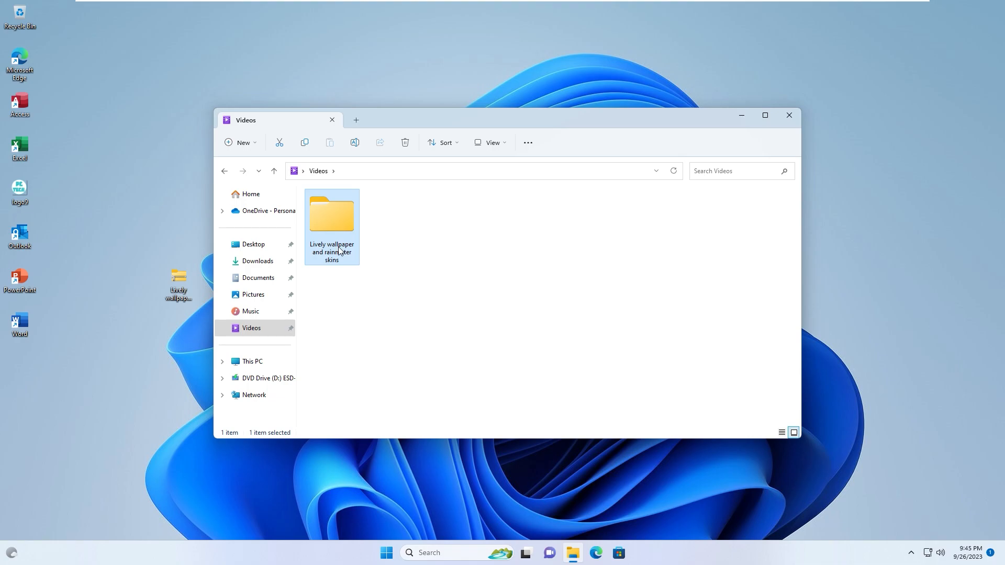
click(429, 285)
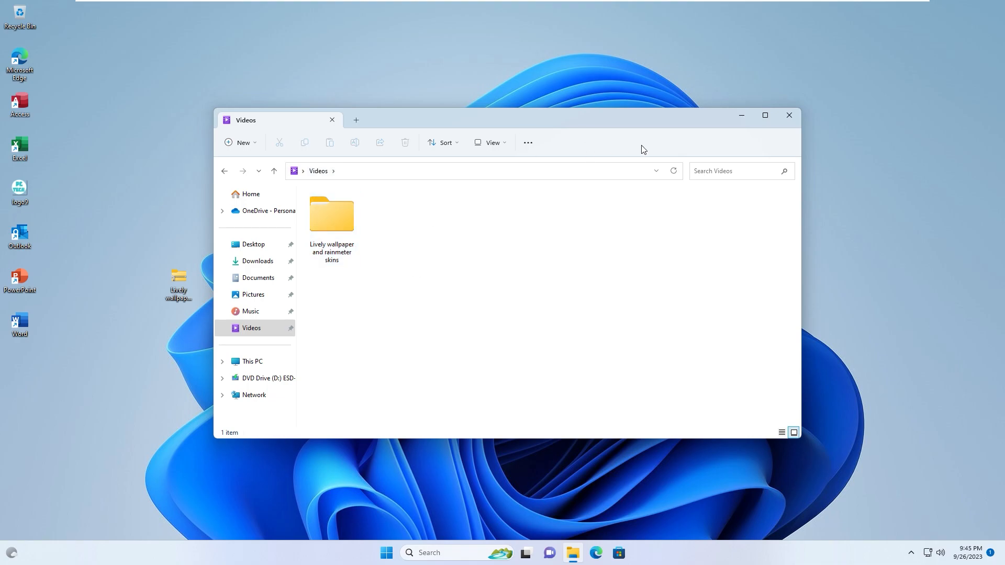
click(741, 118)
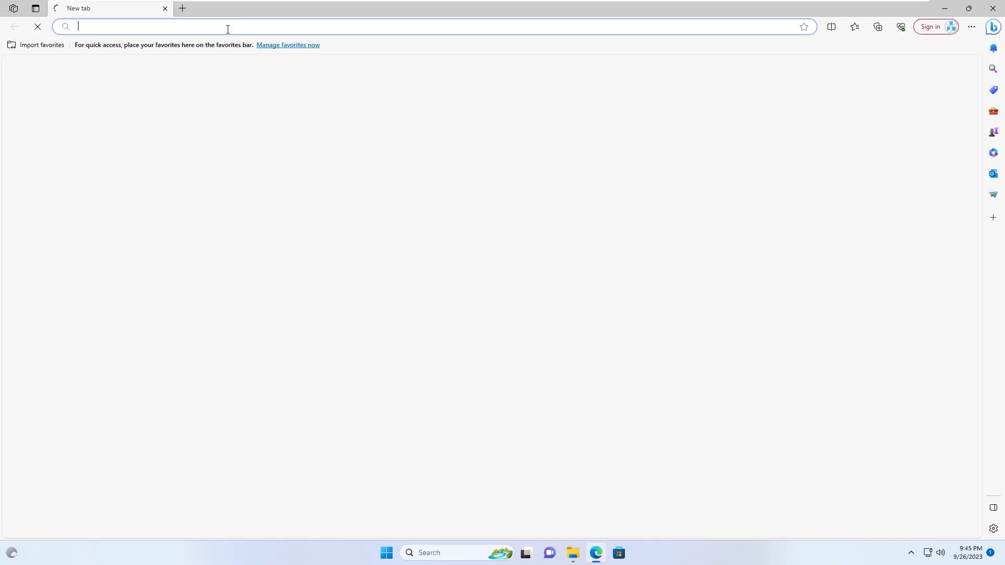
- Search the web for "rainmeter" in Microsoft Edge and download the Rainmeter 4.5.18 installer from the official site
text(rainmeter)
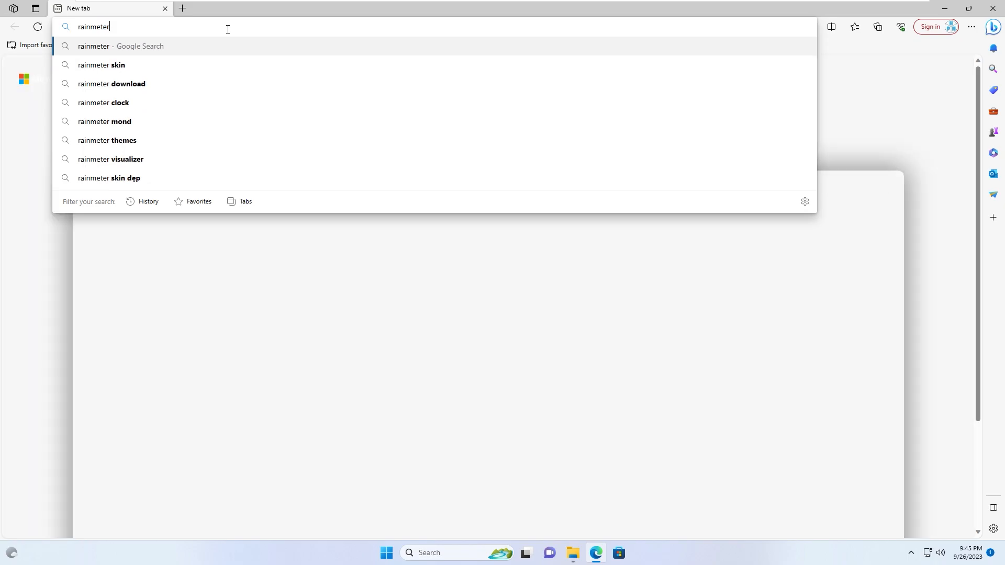
key(Return)
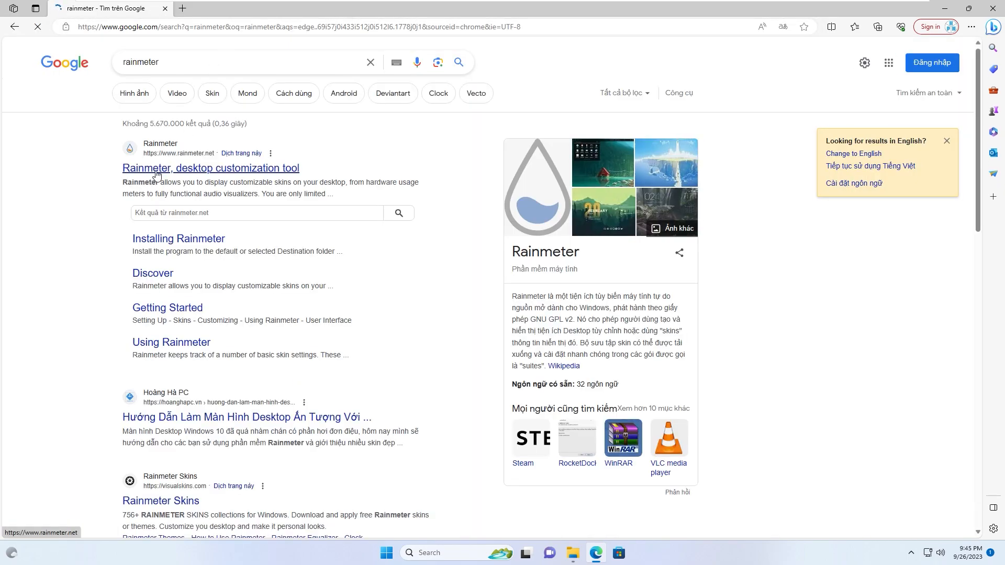
click(155, 169)
click(489, 355)
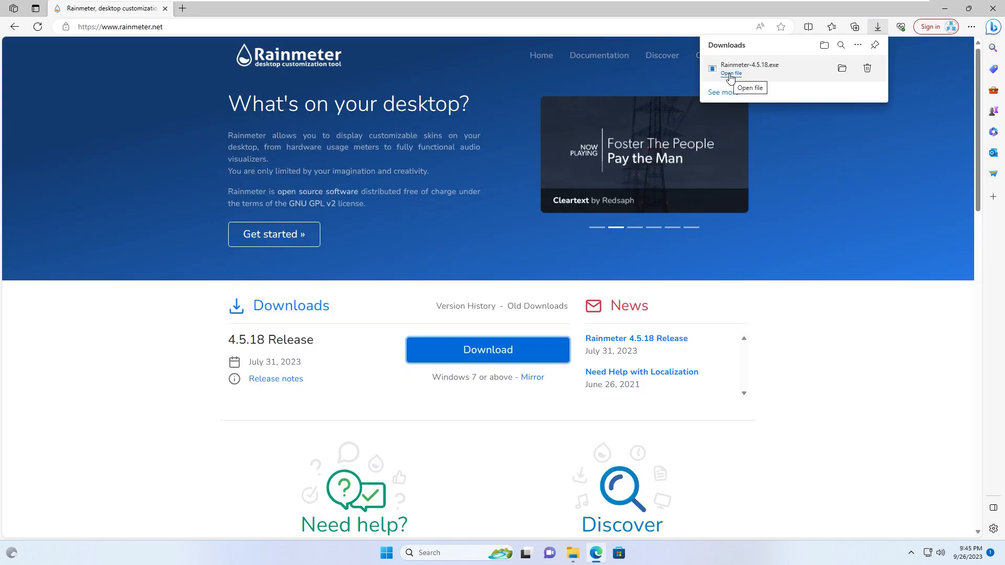
- Install Rainmeter in English with the standard installation and the default options, and run it on finishing
click(731, 73)
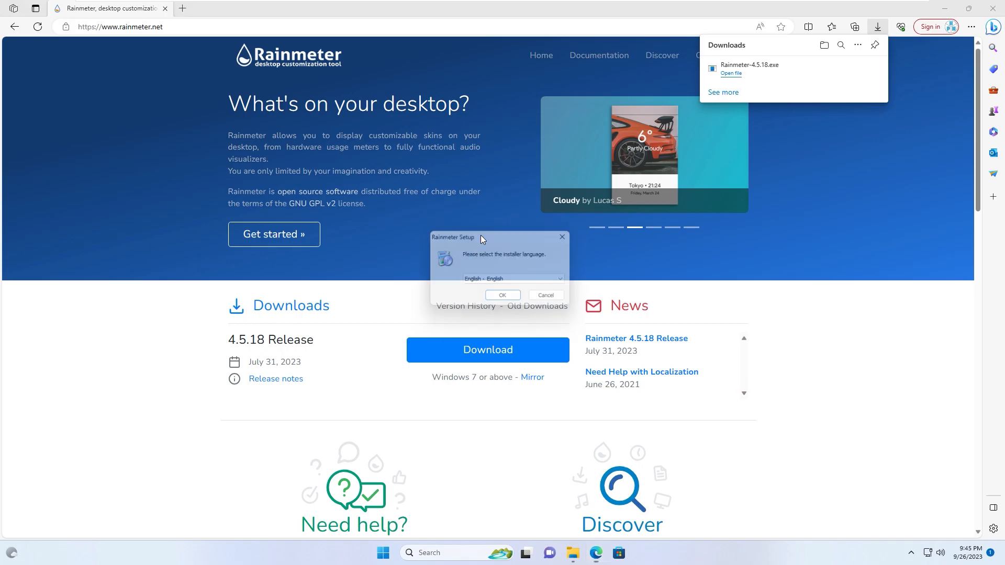
click(508, 299)
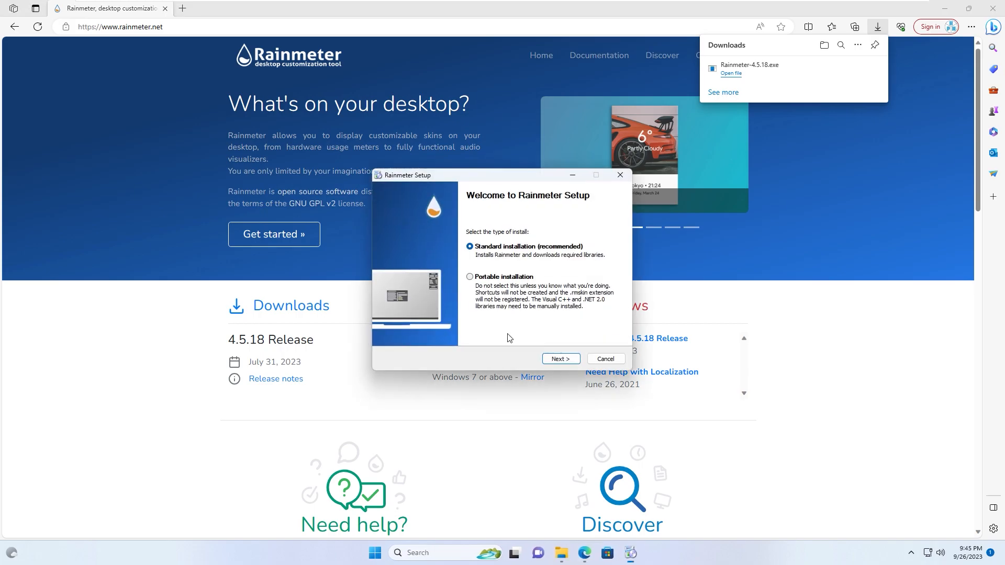
click(558, 359)
click(559, 360)
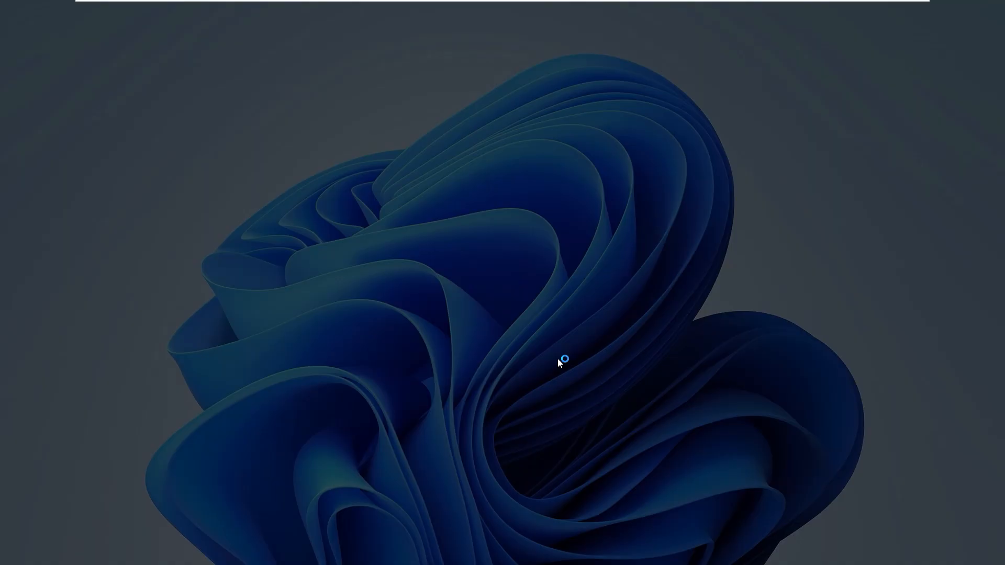
click(432, 366)
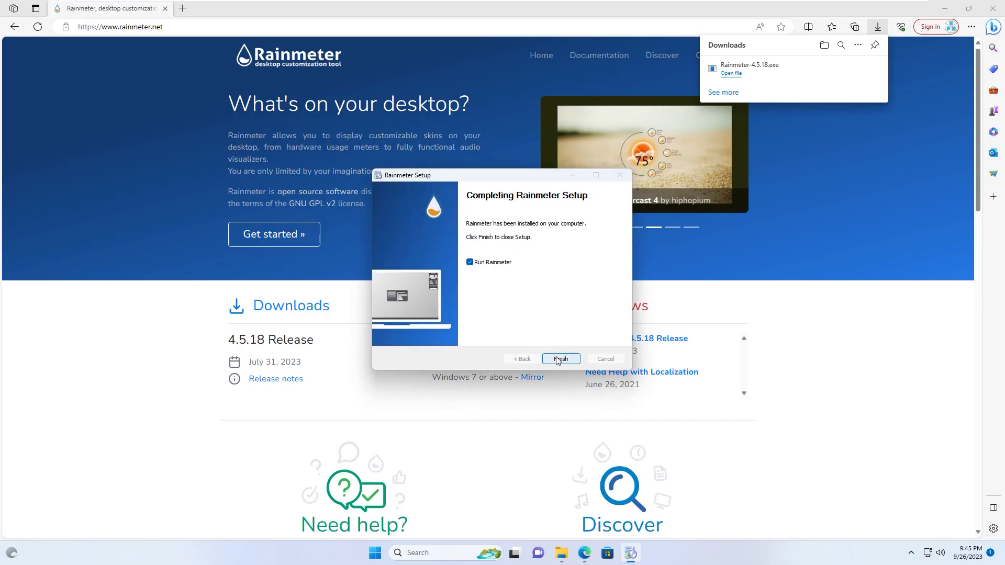
click(559, 359)
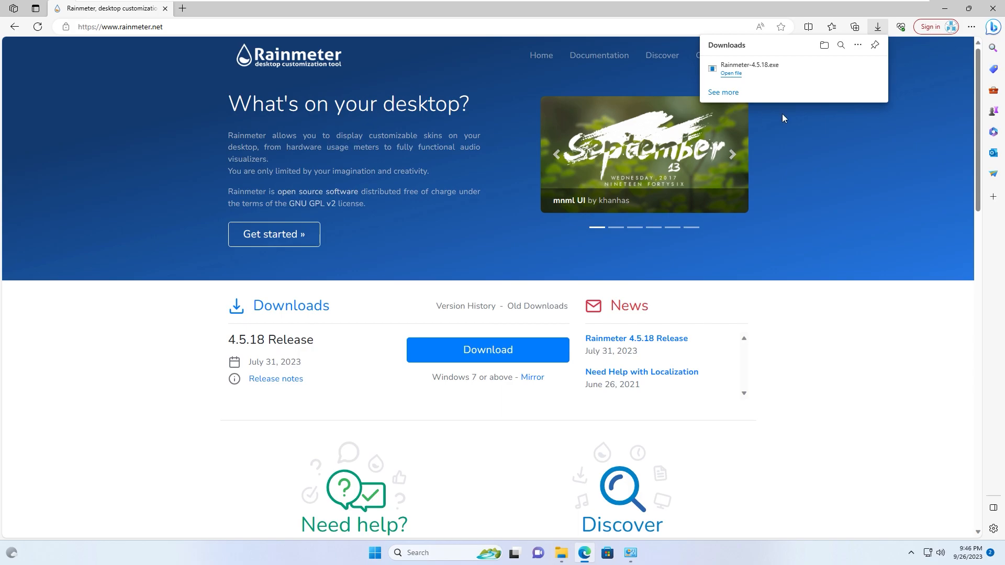
- Clear the desktop by minimizing the browser and the Programs and Features window
click(944, 12)
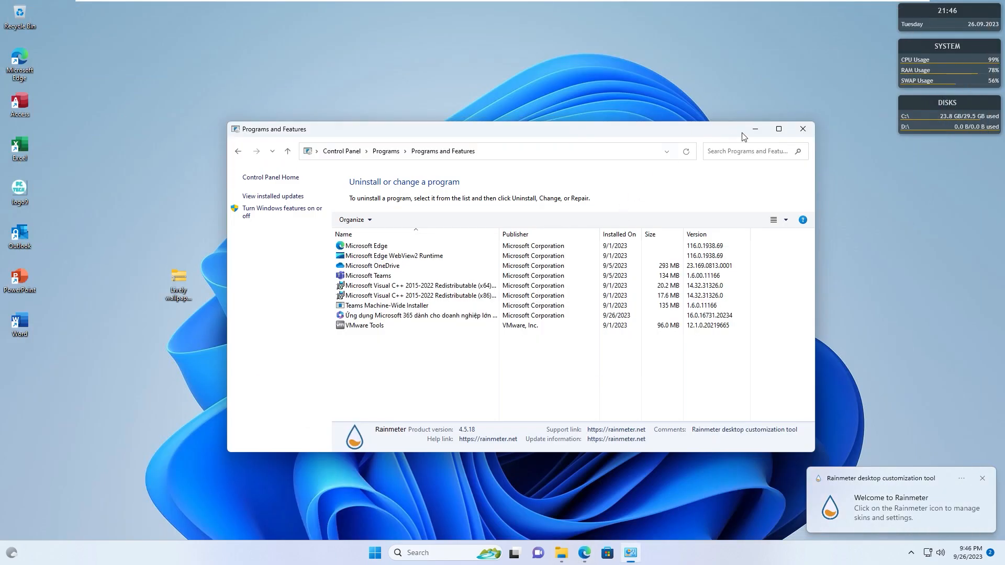
click(755, 129)
right_click(489, 221)
click(554, 346)
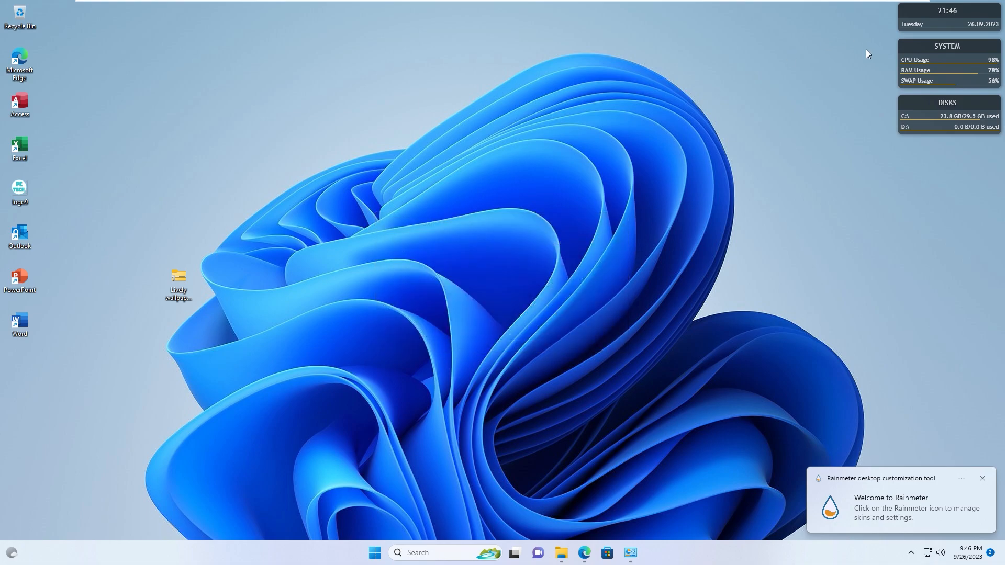
- Unload the default illustro clock, System and Disk skins from the desktop
right_click(924, 10)
click(944, 133)
right_click(920, 44)
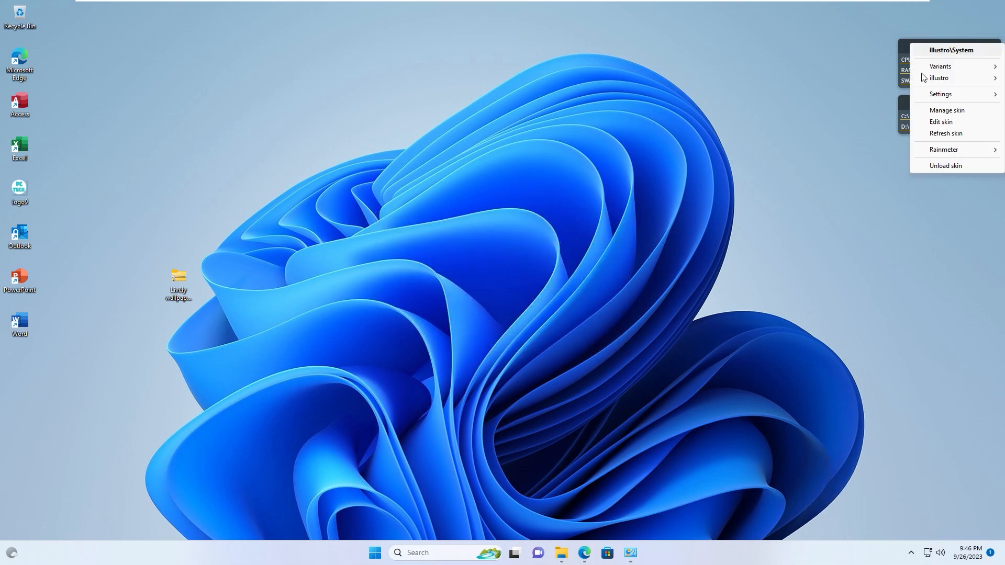
click(942, 166)
right_click(918, 102)
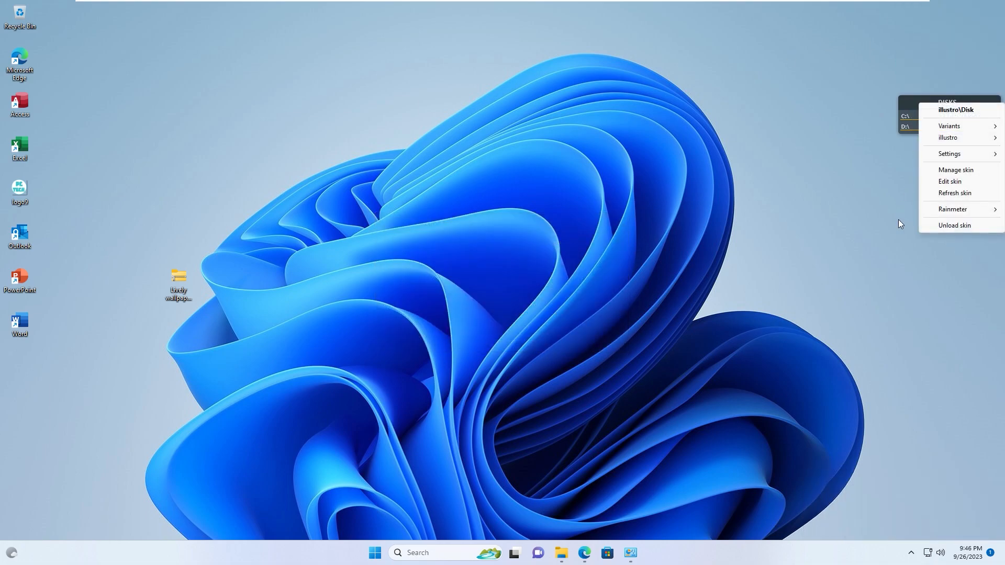
click(941, 226)
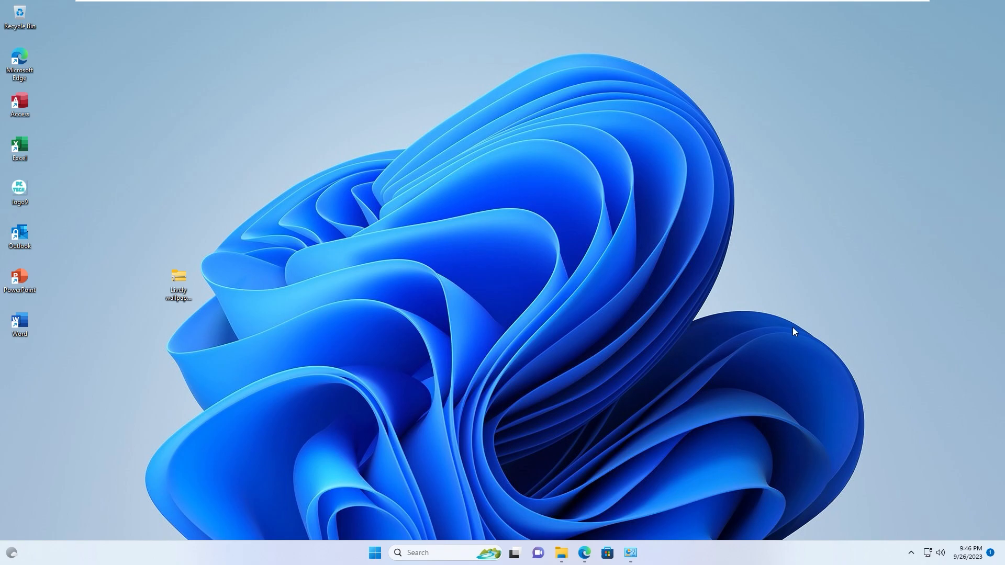
- Open the Rainmeter manager and go from the illustro skin's folder to its parent Skins folder
click(911, 553)
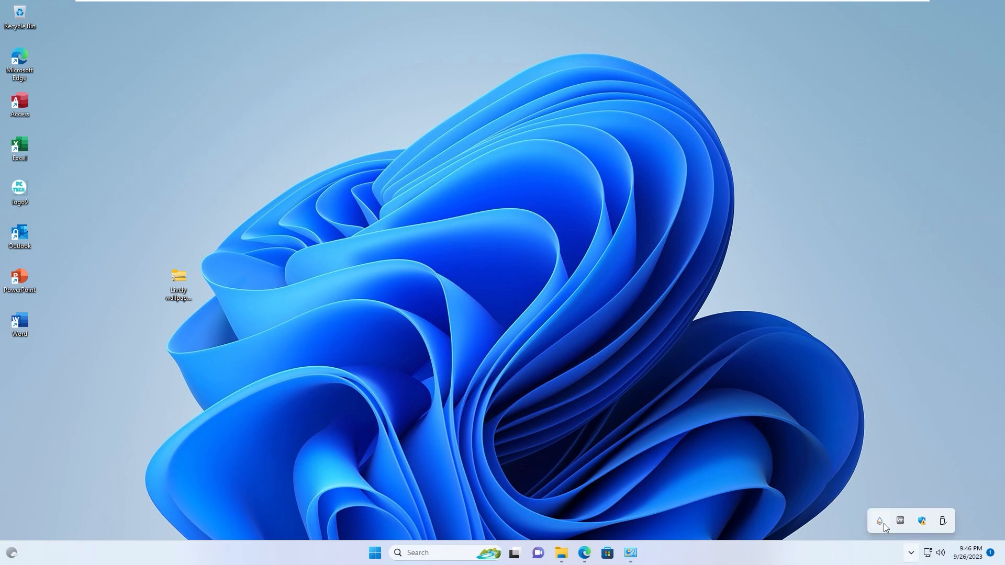
click(877, 523)
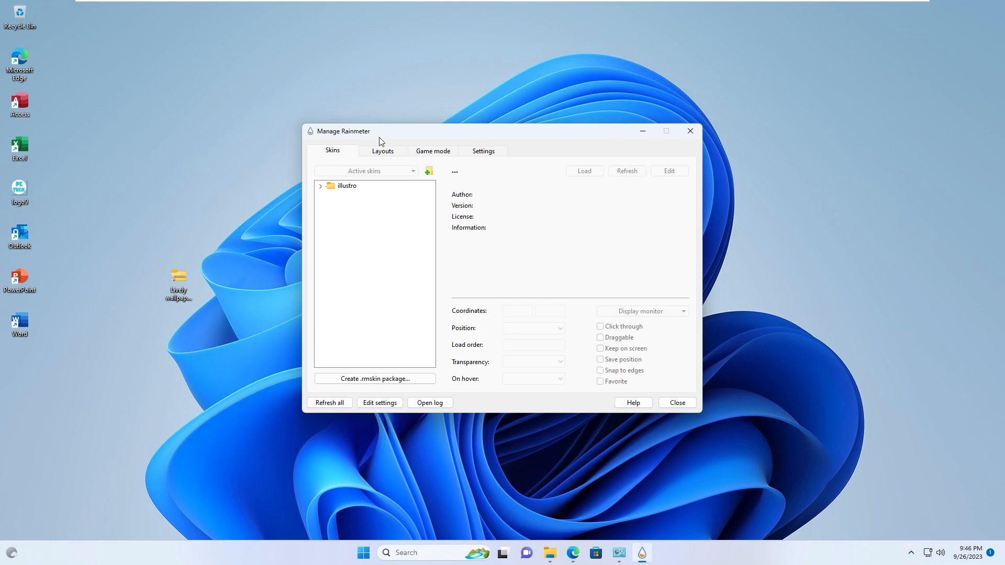
drag(377, 139, 365, 128)
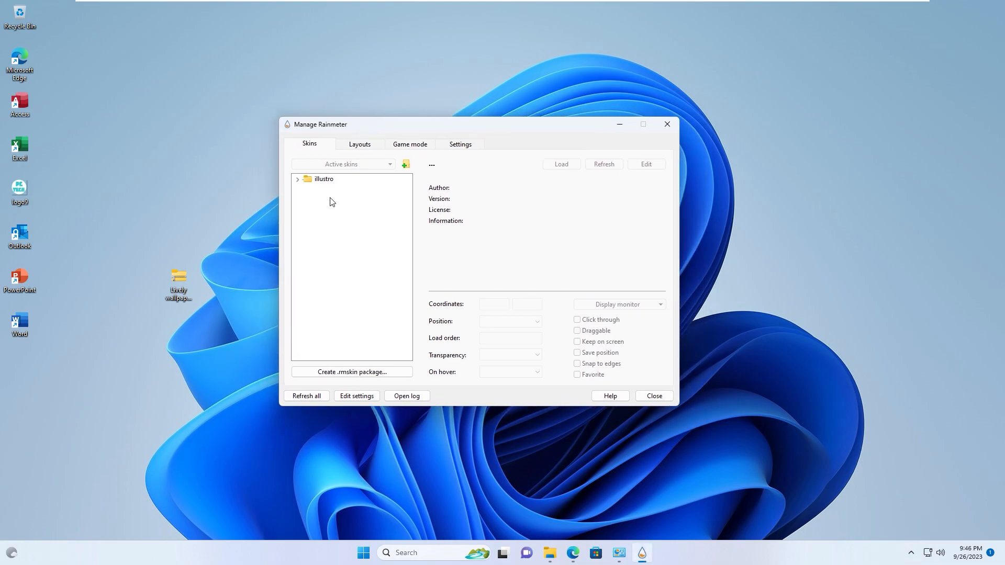
right_click(316, 181)
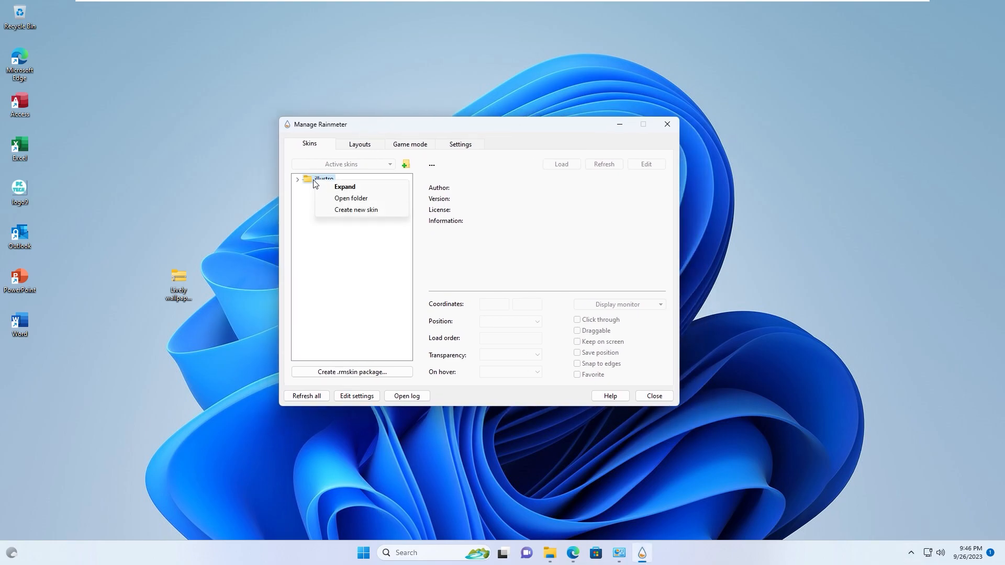
click(349, 199)
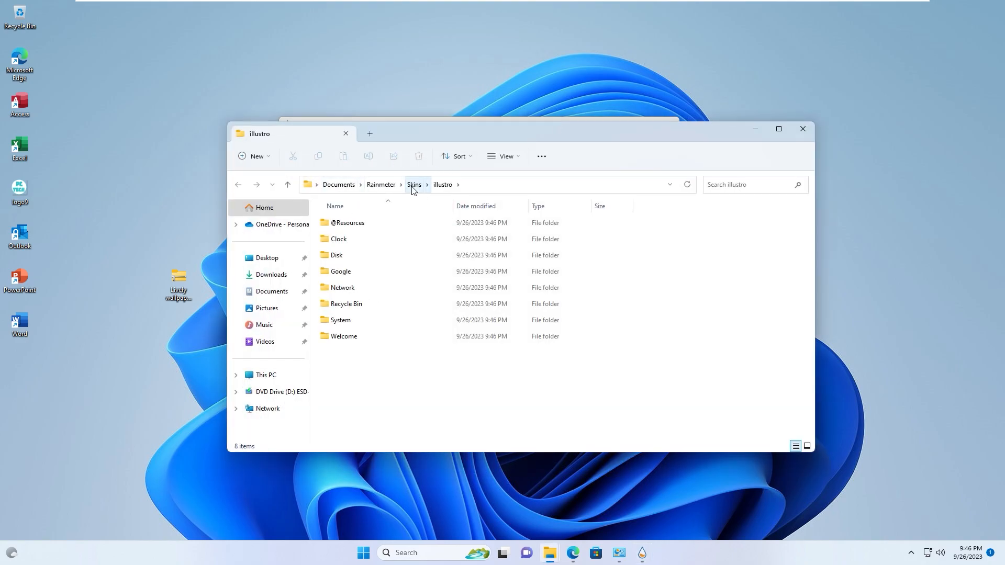
click(413, 185)
click(376, 280)
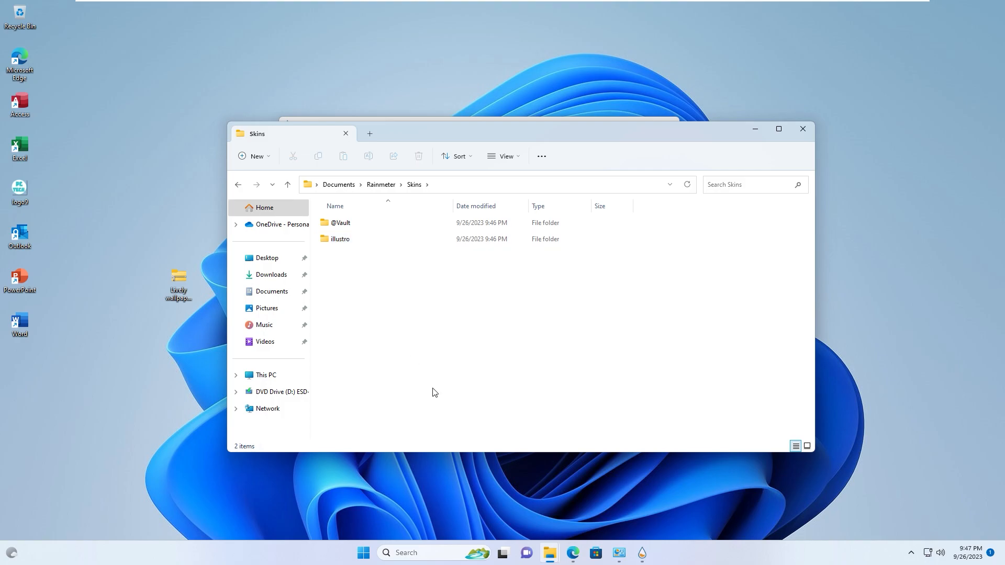
- Go to the Skin rainmeter folder inside the extracted Lively wallpaper and rainmeter skins package in Videos
mouse_move(547, 557)
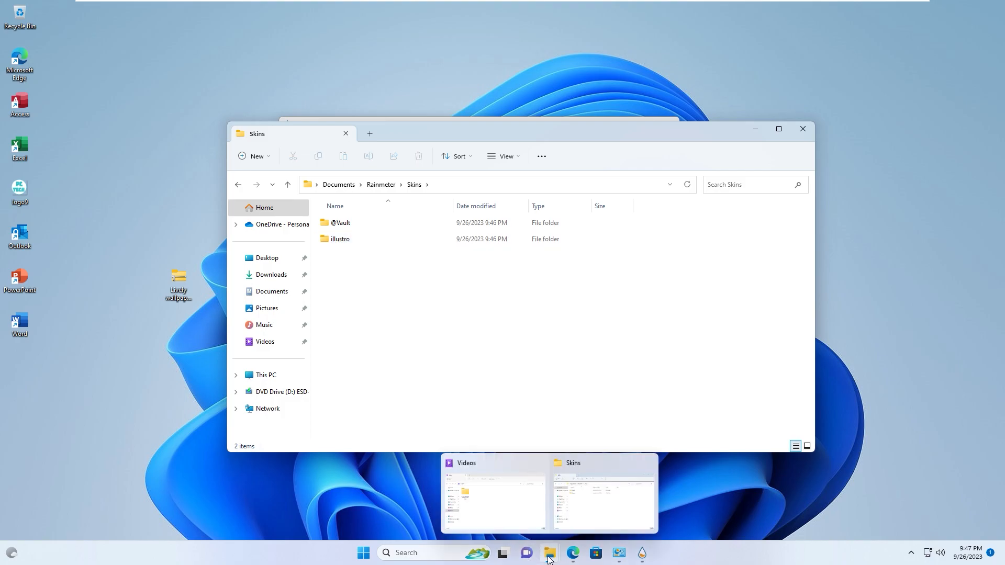
click(502, 503)
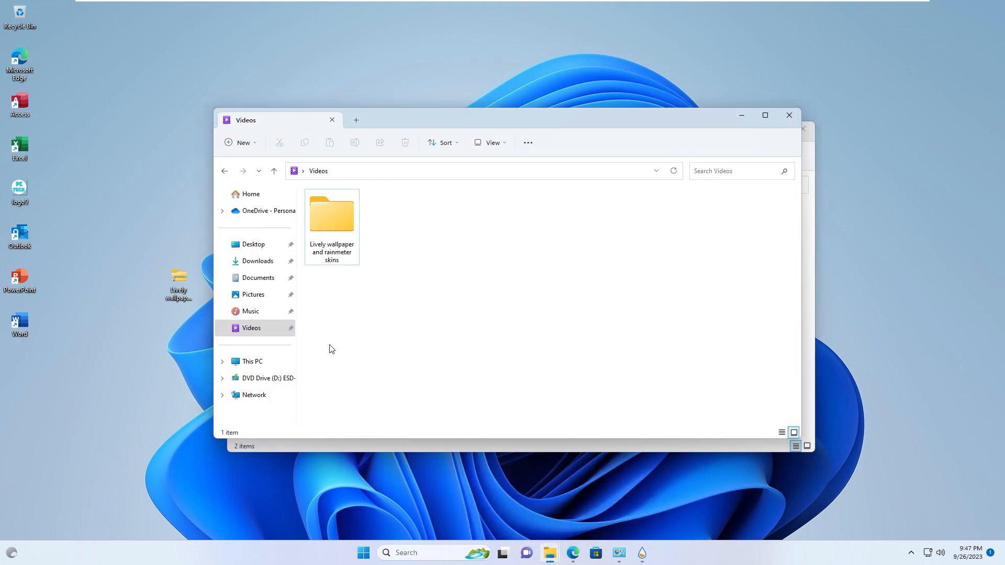
click(332, 210)
double_click(331, 211)
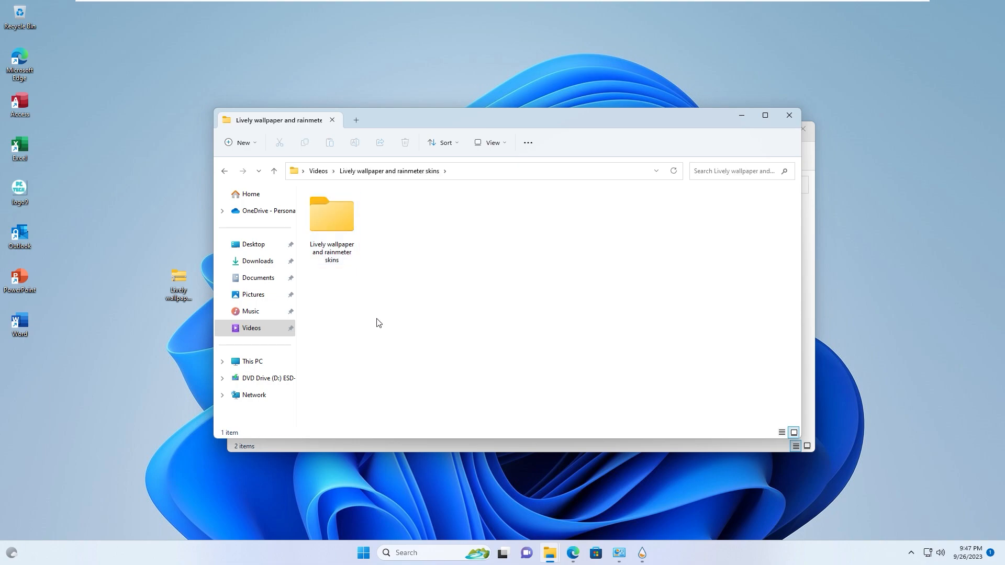
double_click(330, 222)
click(337, 235)
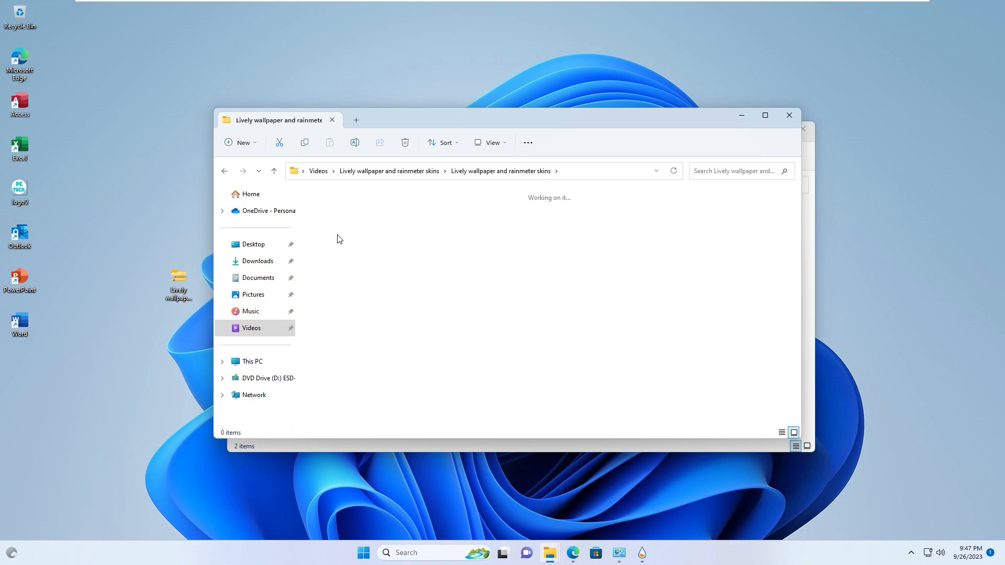
double_click(337, 235)
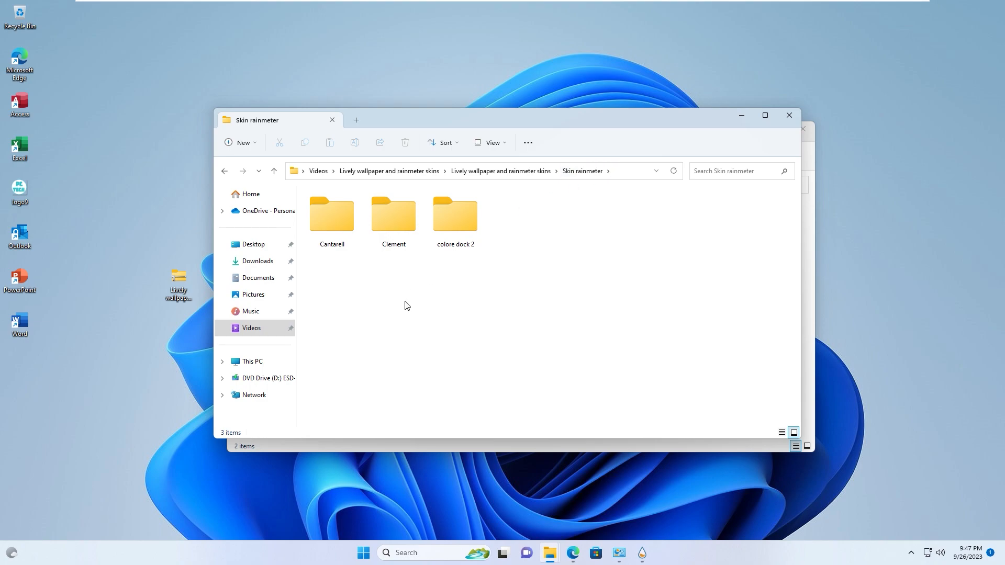
- Copy the Cantarell, Clement and colore dock 2 folders into Rainmeter's Skins folder
drag(325, 291, 472, 220)
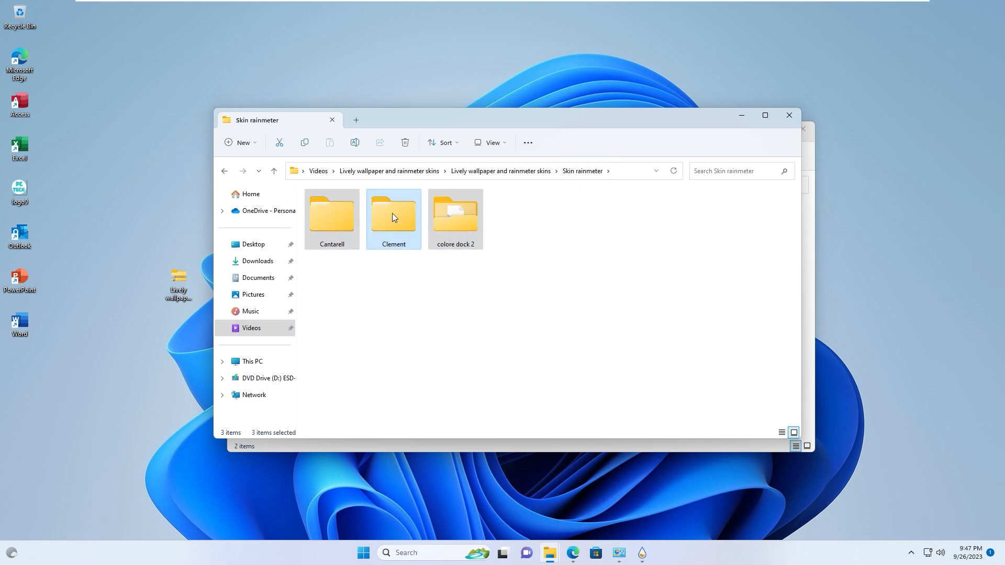
right_click(391, 213)
click(425, 376)
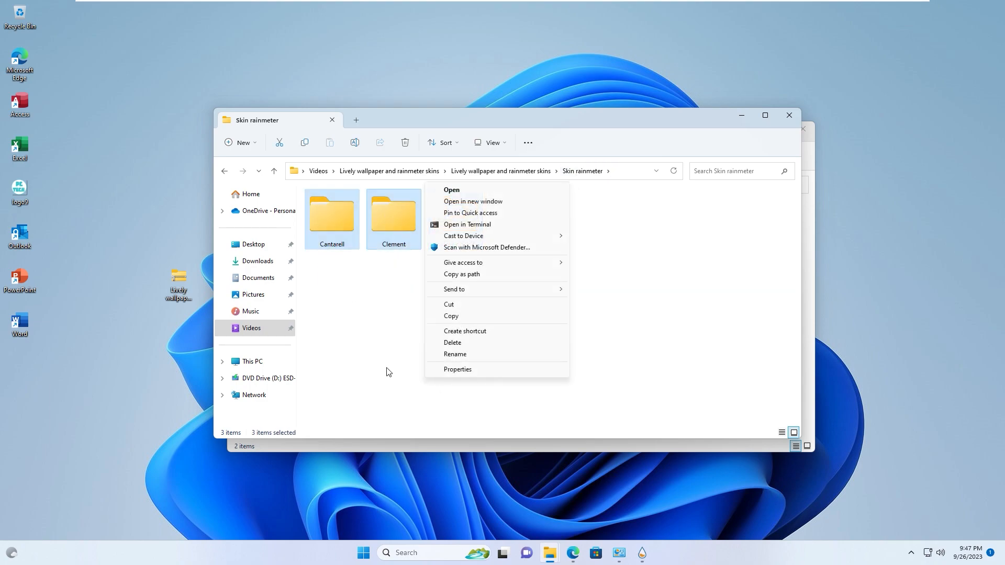
click(462, 316)
mouse_move(546, 562)
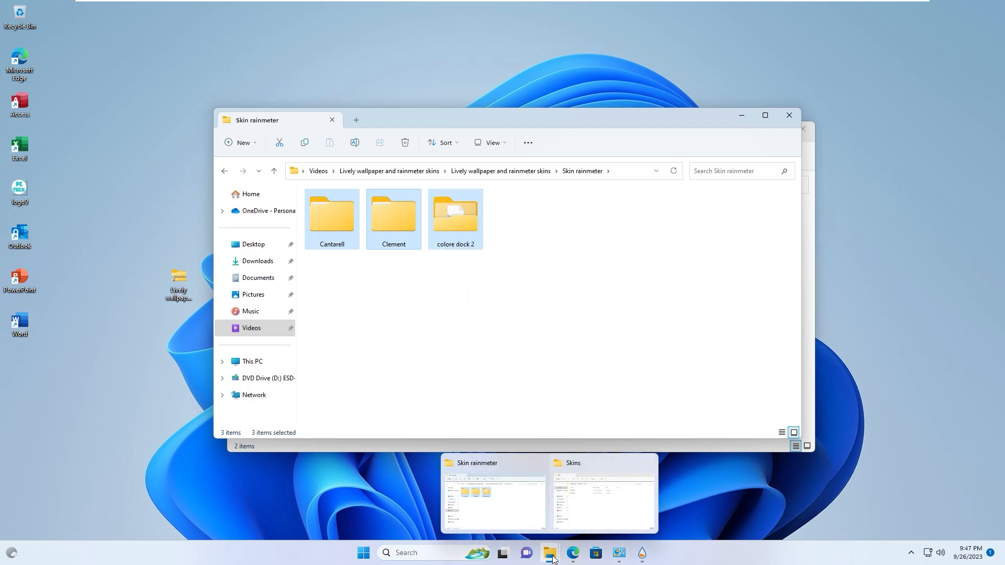
click(587, 494)
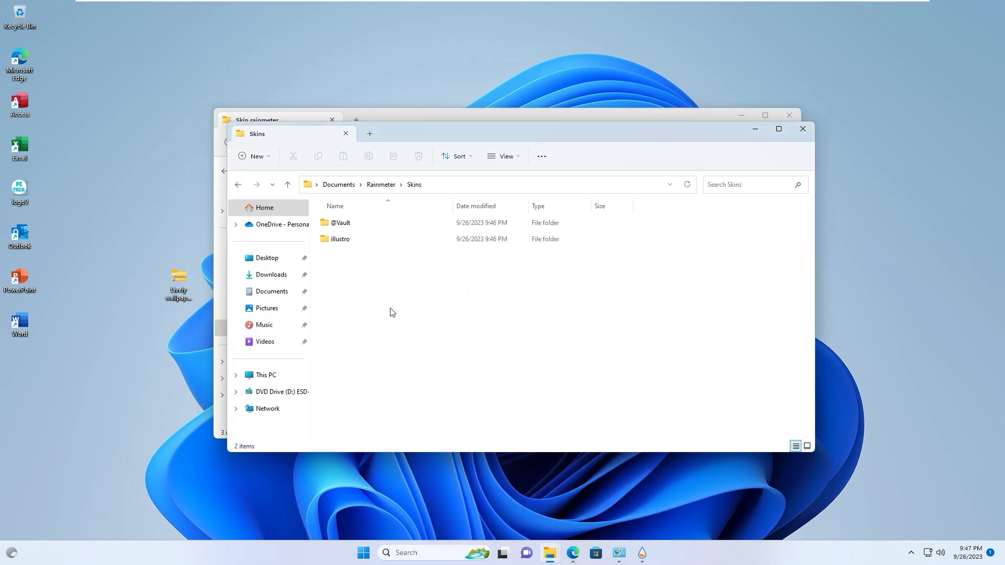
key(ctrl+v)
click(381, 297)
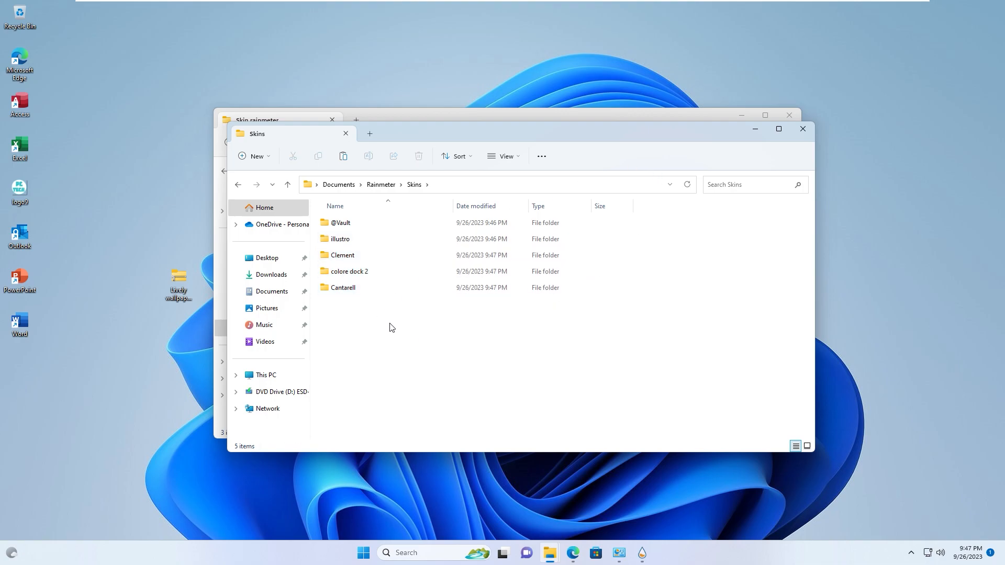
- Minimize both folder windows and refresh all skins in the Rainmeter manager
click(750, 132)
click(740, 116)
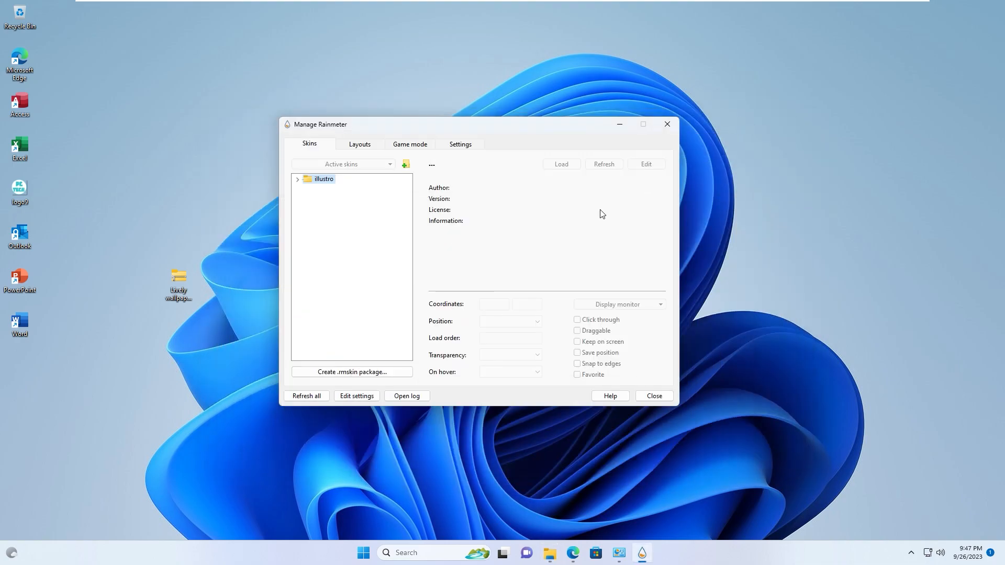
click(305, 398)
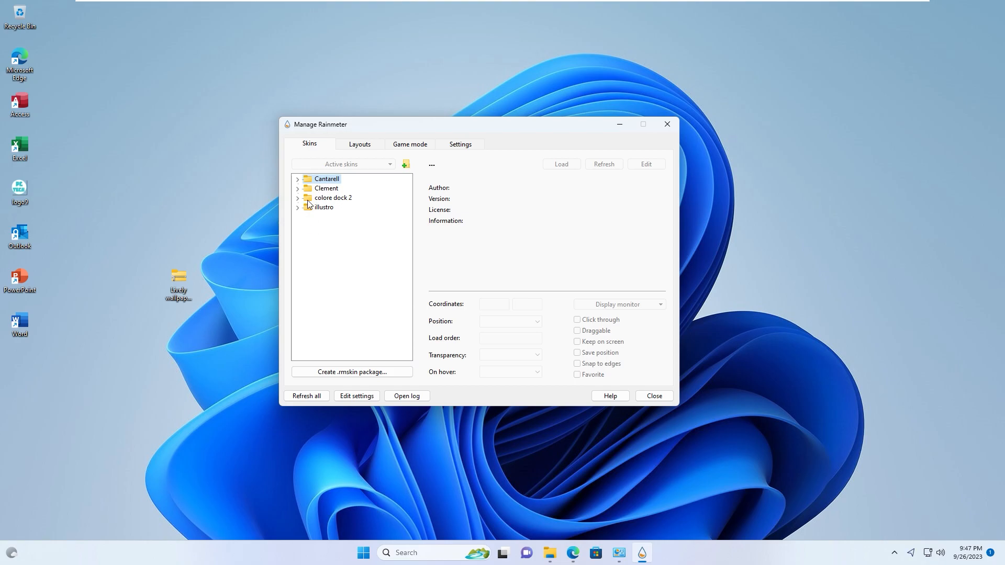
- Minimize the Rainmeter manager and gather the Lively wallpaper package and all app shortcuts into a new desktop folder, leaving out the Recycle Bin
click(620, 124)
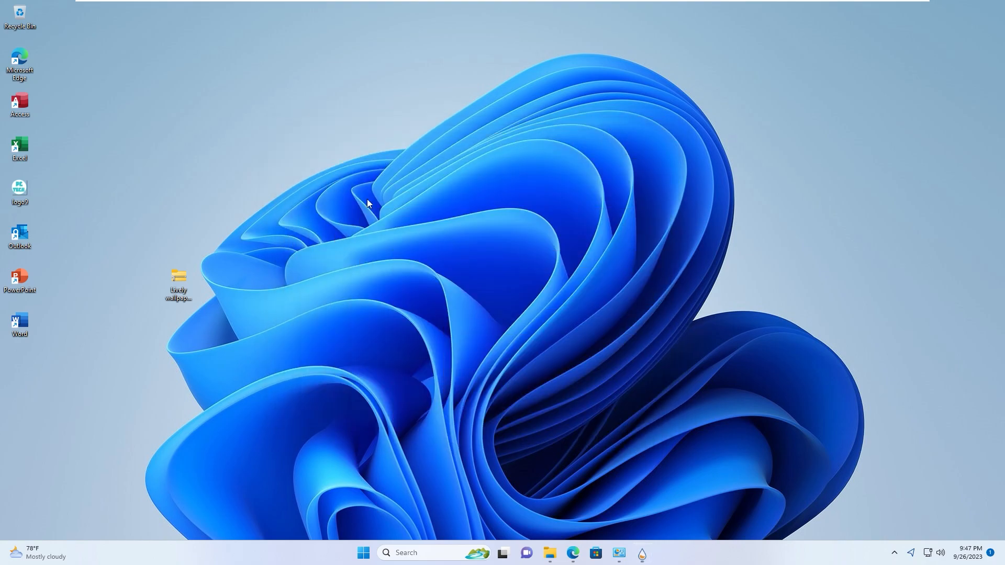
right_click(148, 106)
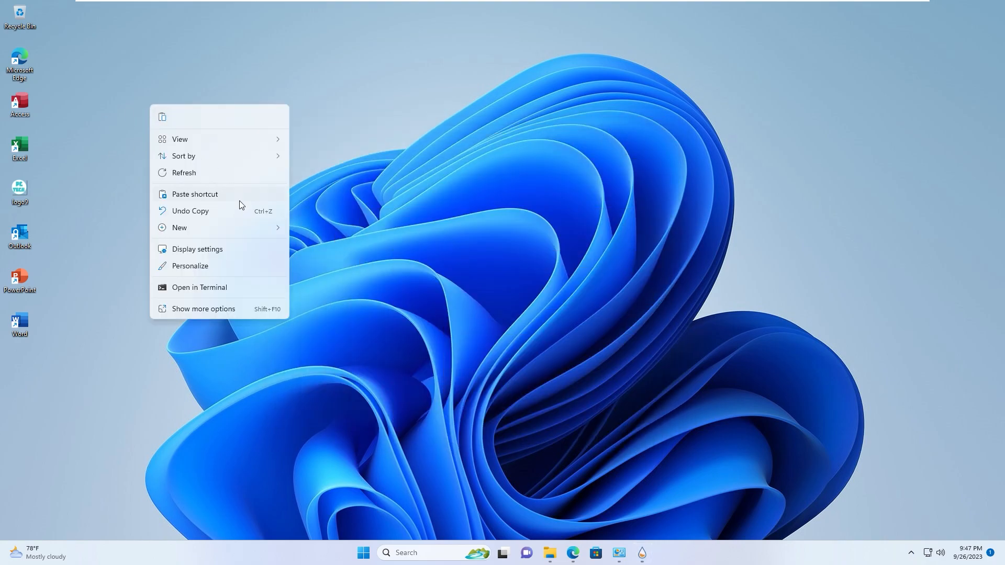
mouse_move(245, 230)
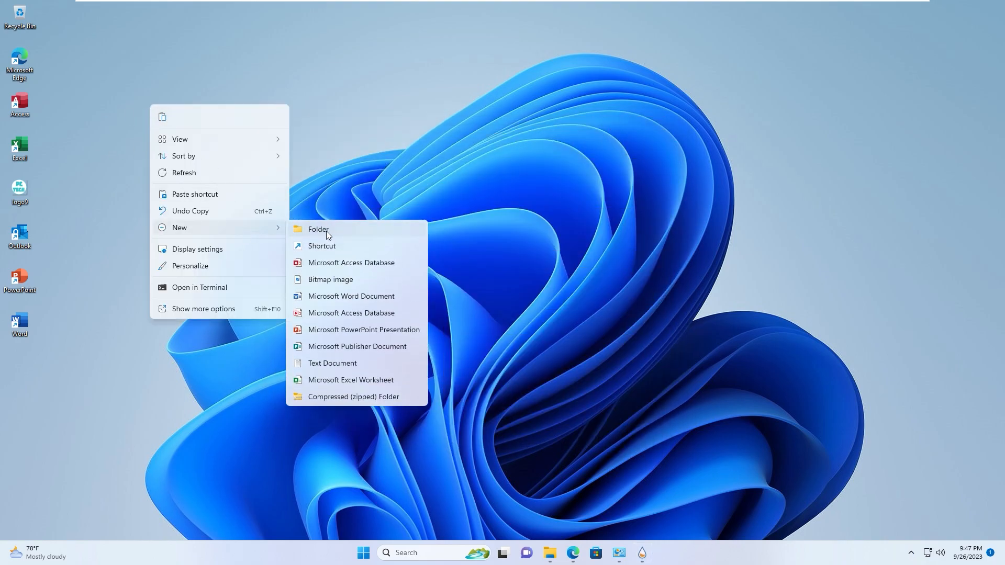
click(325, 231)
key(Return)
drag(177, 282, 138, 103)
drag(68, 360, 11, 5)
drag(21, 60, 142, 100)
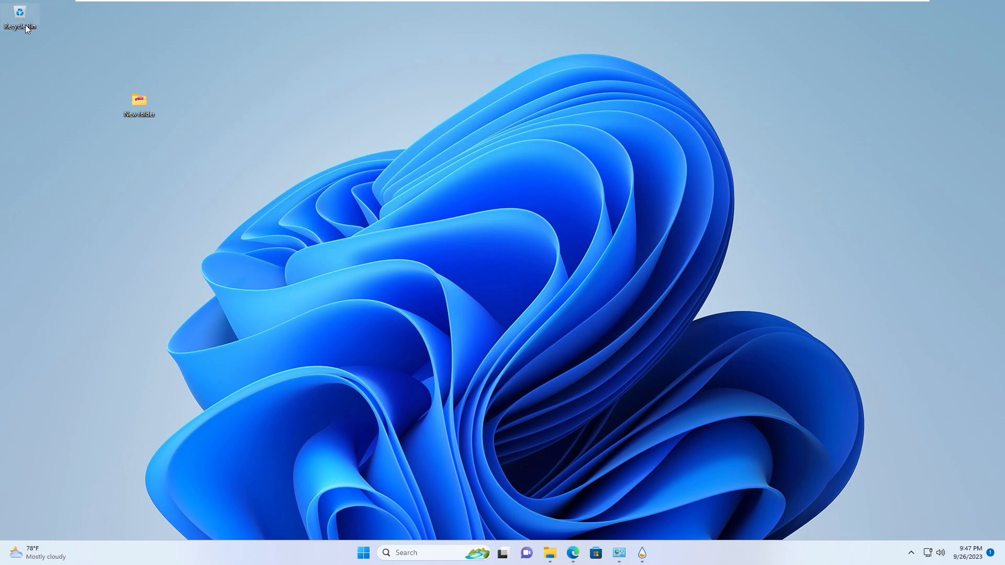
- Hide the Recycle Bin from the desktop through the desktop icon settings of the Windows themes, and close Settings
click(363, 554)
click(478, 291)
click(198, 217)
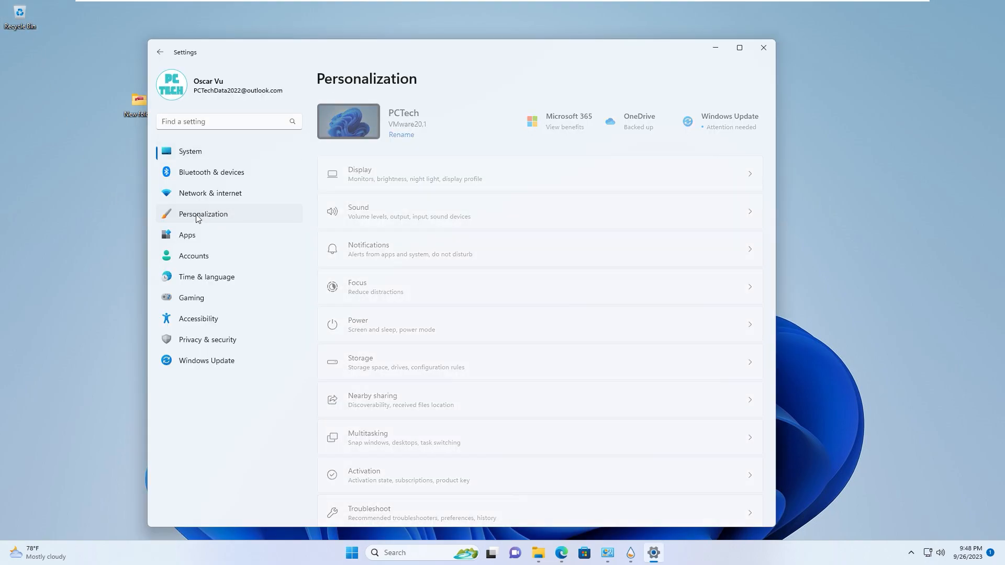
click(374, 318)
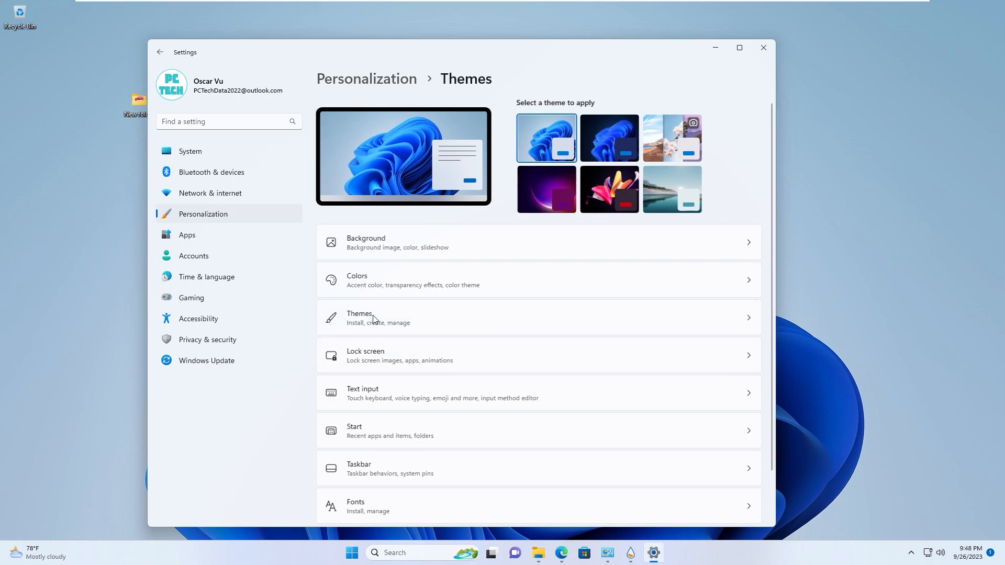
click(388, 446)
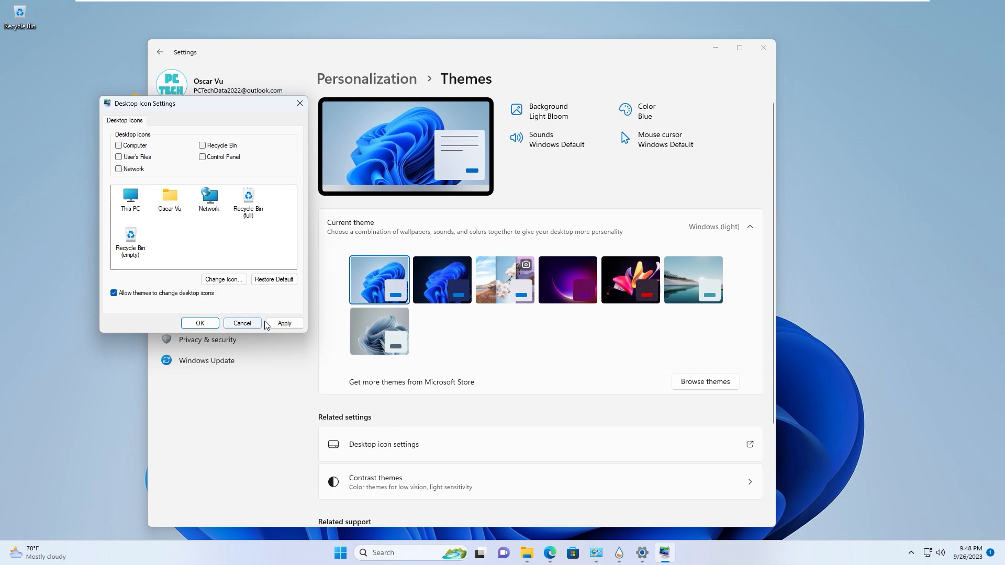
click(280, 324)
click(198, 325)
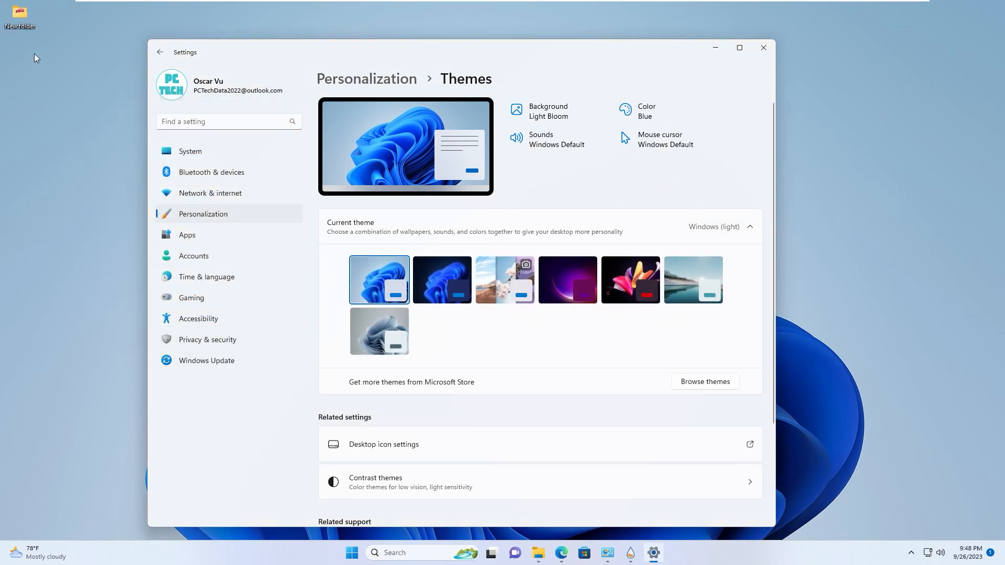
click(763, 47)
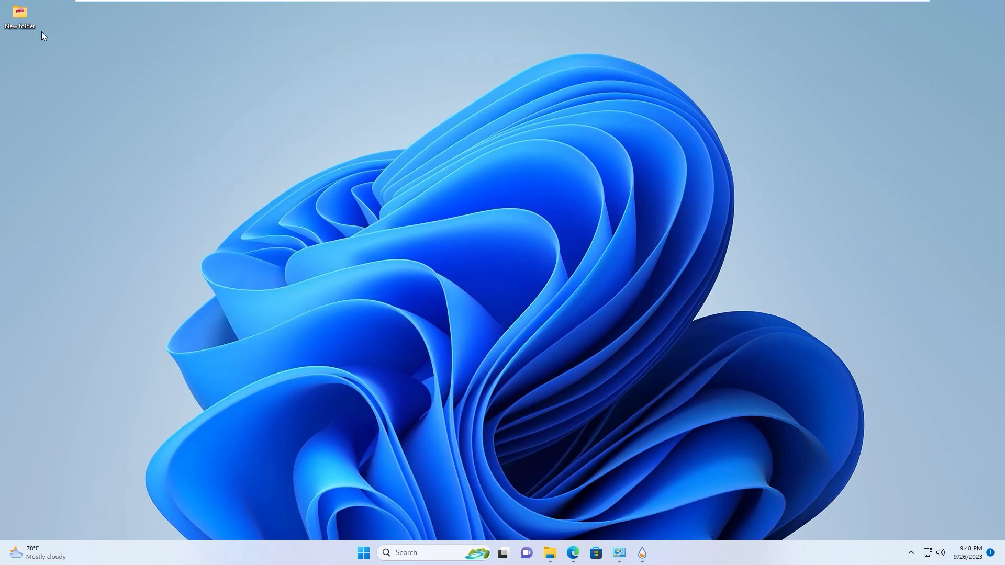
- Rename the new desktop folder with a blank, invisible name
right_click(18, 17)
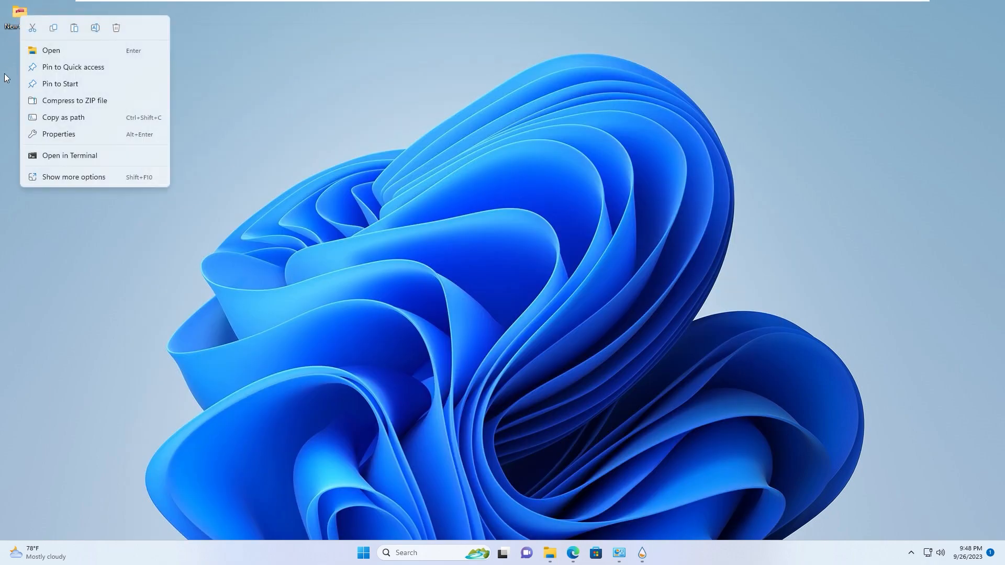
click(58, 180)
click(97, 375)
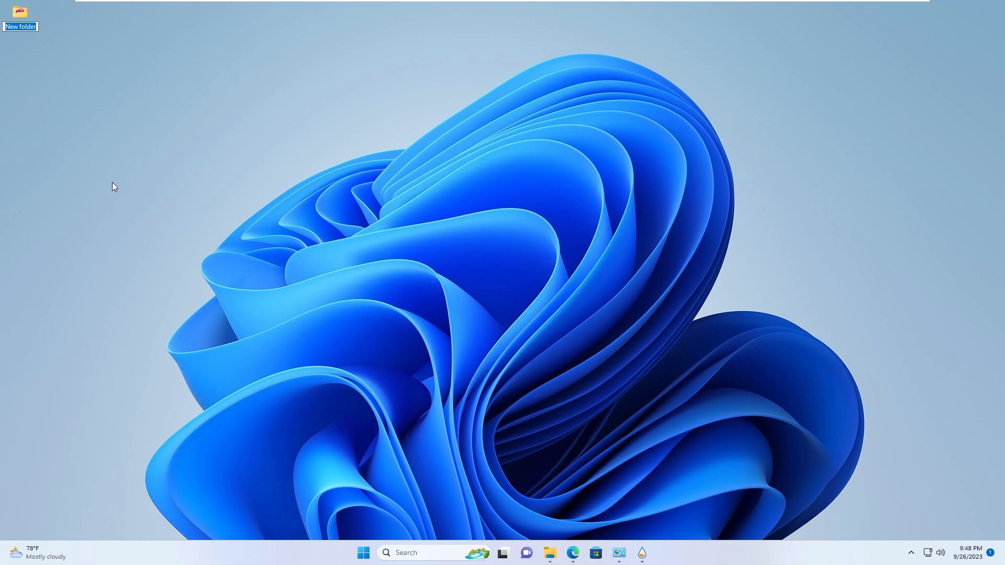
key(BackSpace)
key(Return)
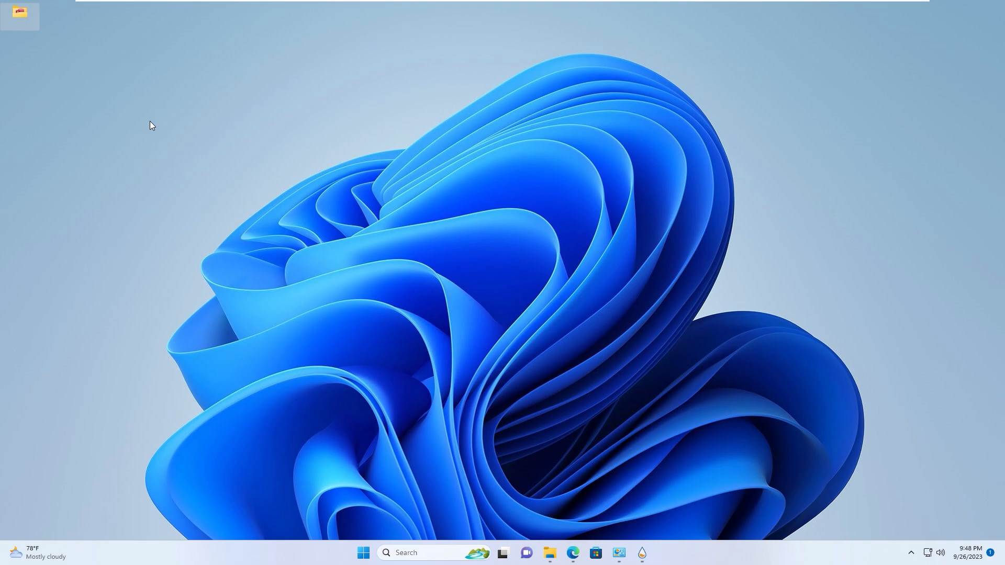
- Change the unnamed folder's icon to the plain white folder from SHELL32.dll and refresh the desktop
right_click(19, 12)
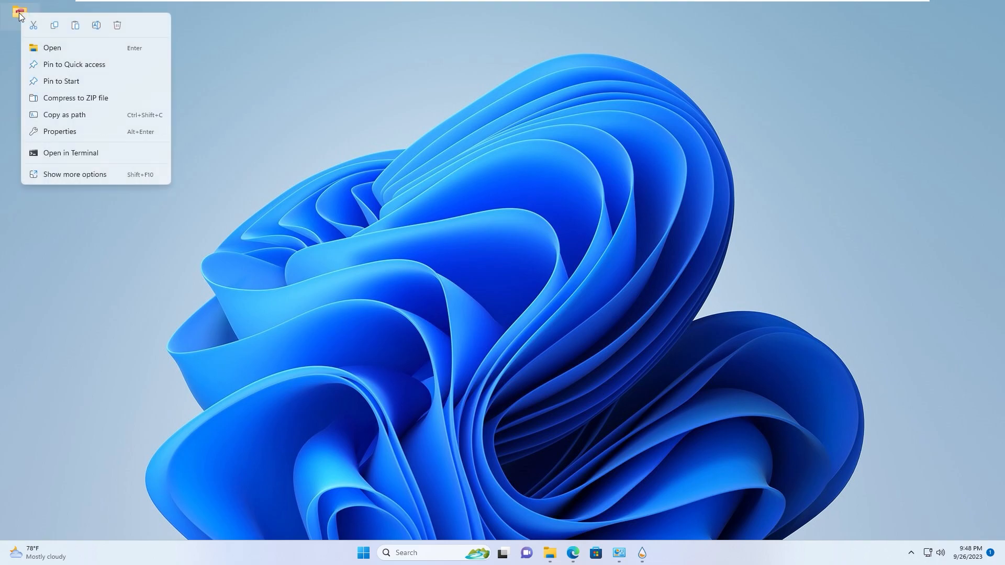
click(58, 178)
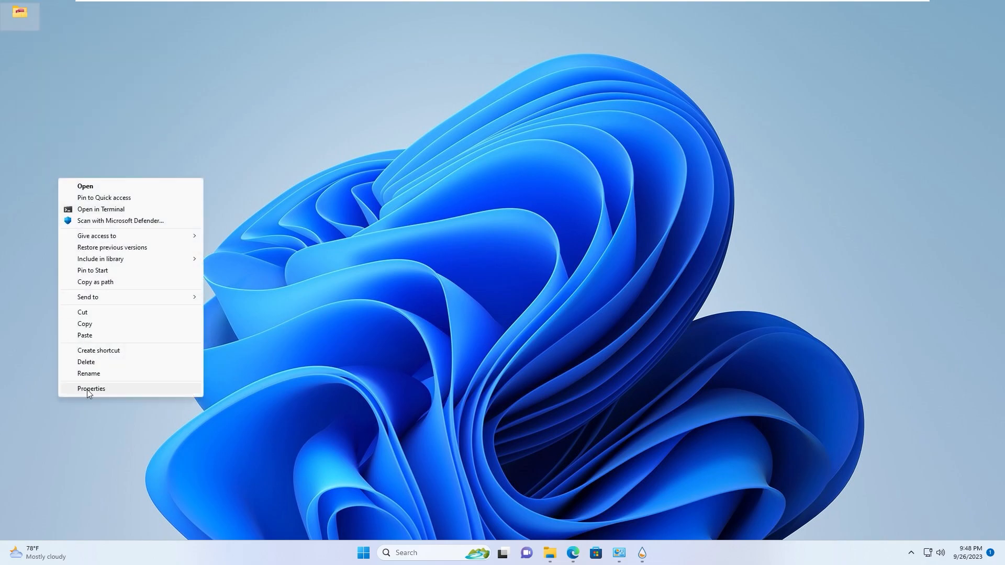
click(87, 390)
click(209, 204)
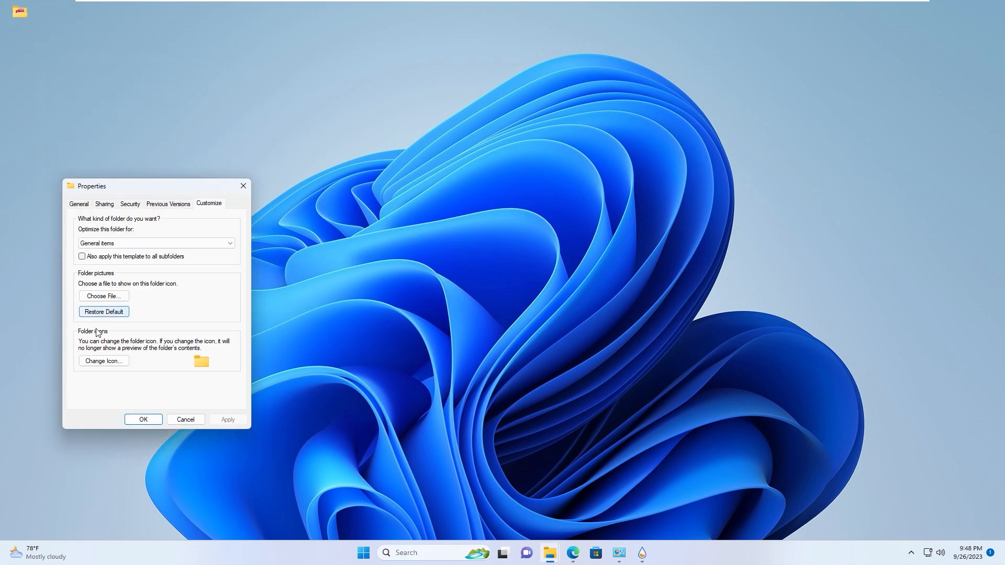
click(100, 365)
scroll(126, 374, right, 15)
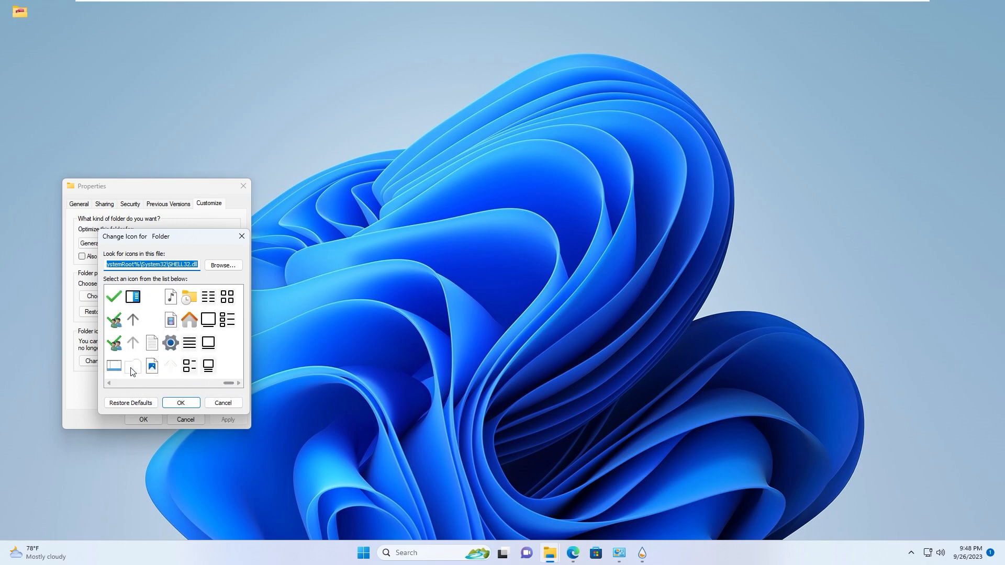
click(131, 369)
click(180, 403)
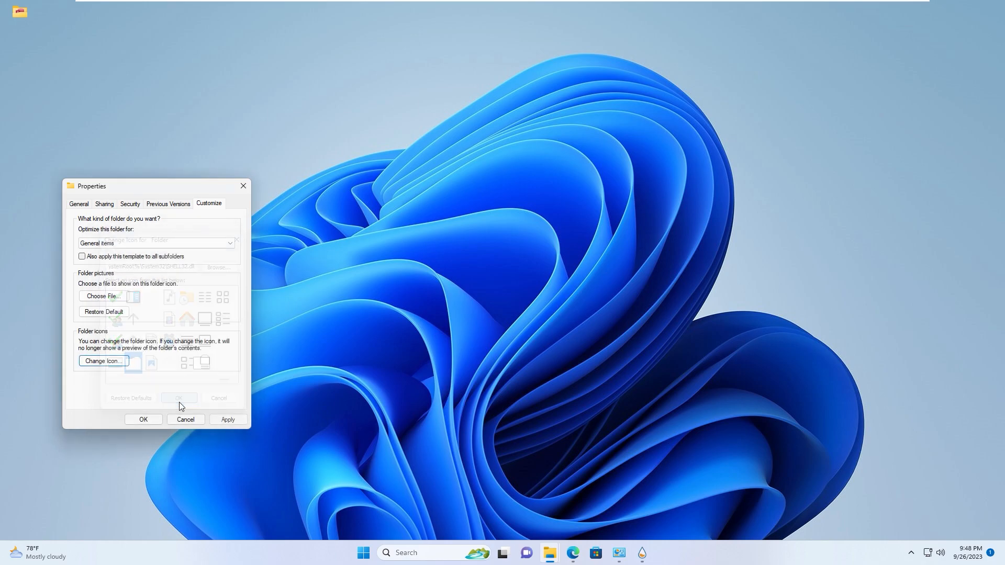
click(229, 422)
click(143, 420)
right_click(95, 77)
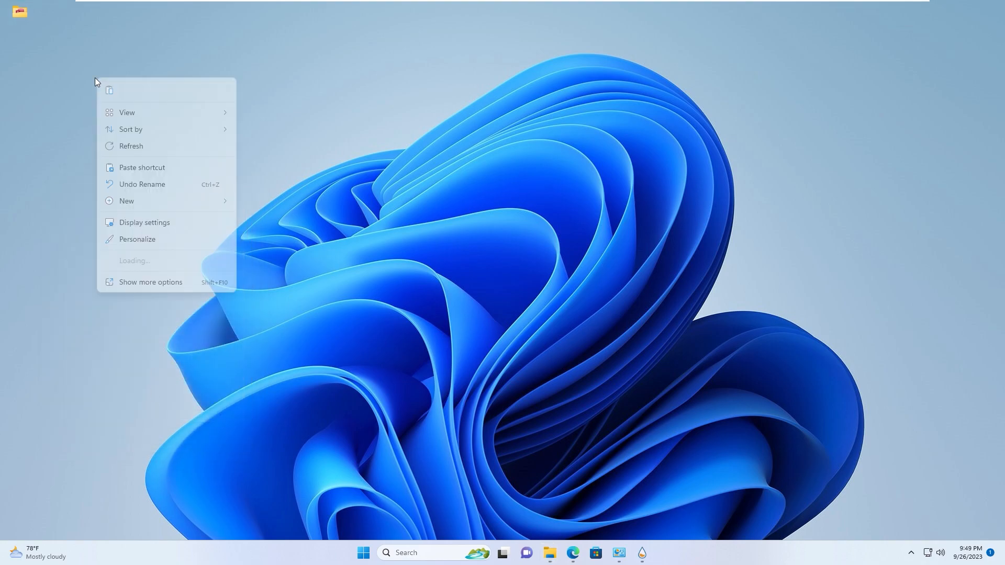
click(130, 146)
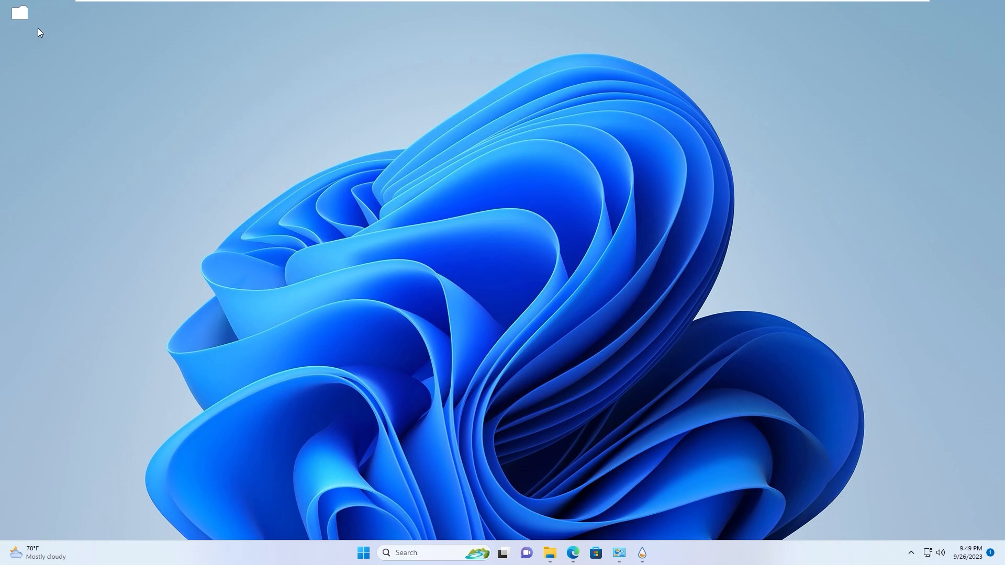
- Move the white unnamed folder to the upper-right corner of the desktop
drag(21, 16, 322, 108)
drag(593, 118, 840, 97)
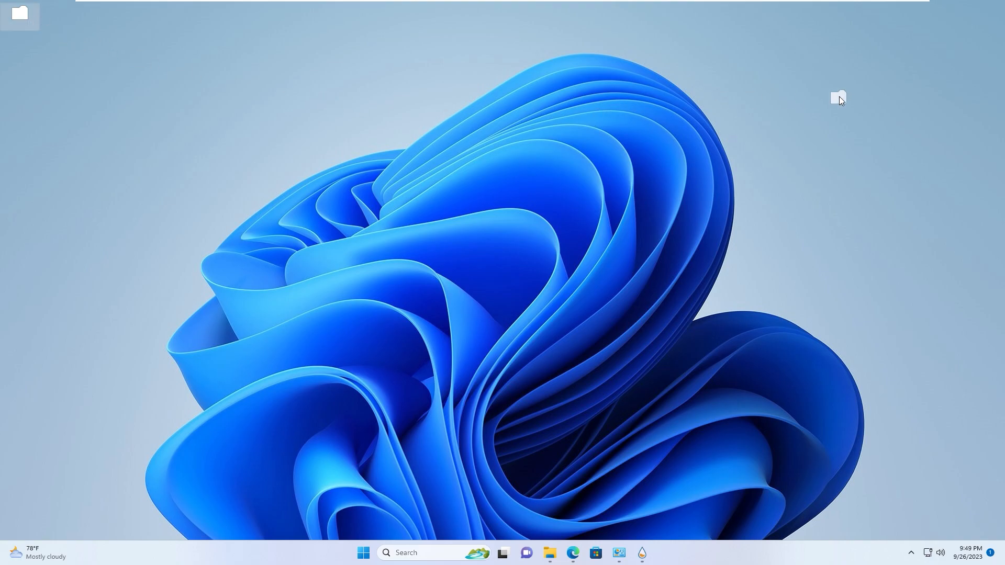
drag(985, 18, 985, 17)
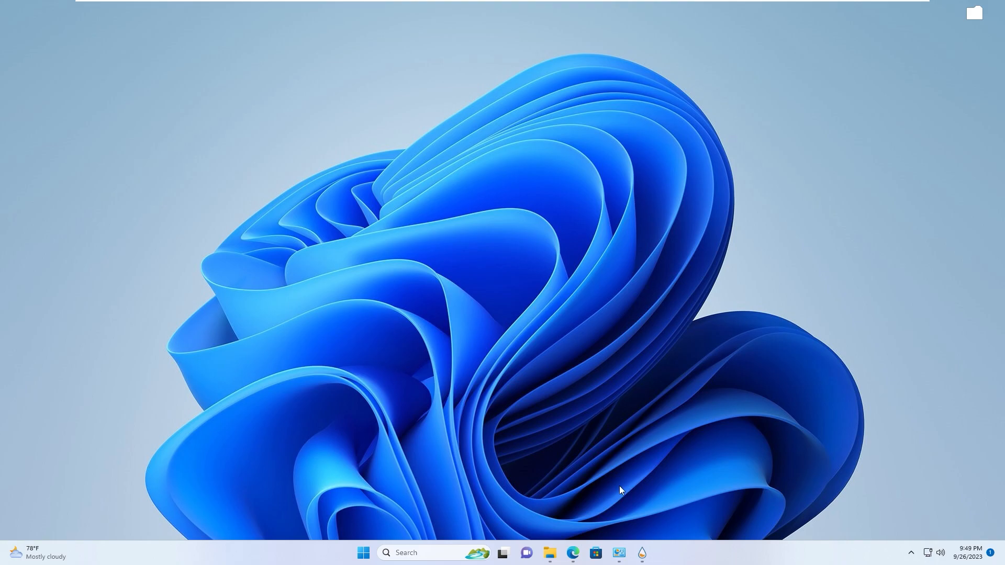
- Load Visualizer.ini from Rainmeter's Cantarell skin and set its position to On desktop
click(642, 553)
drag(388, 126, 362, 127)
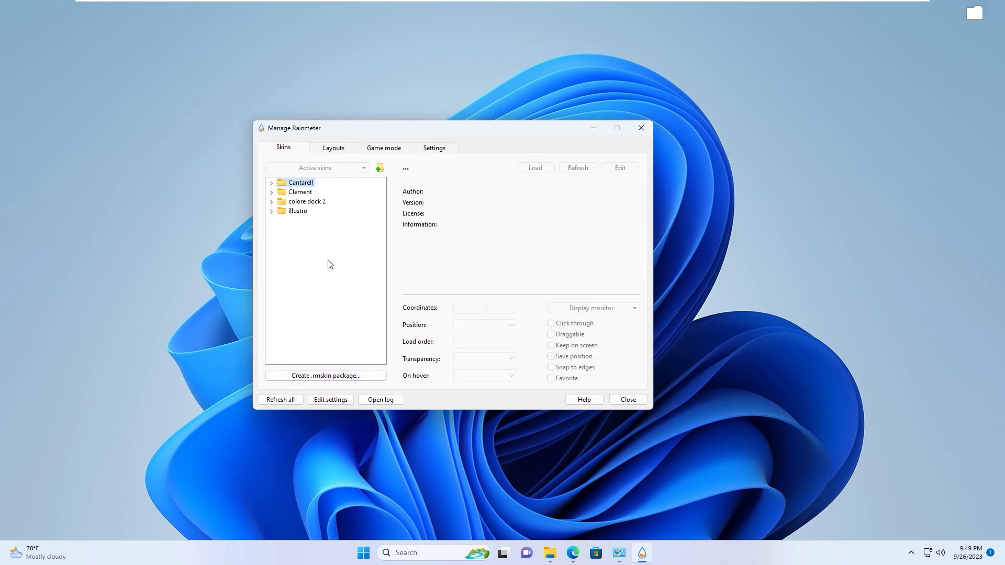
click(271, 183)
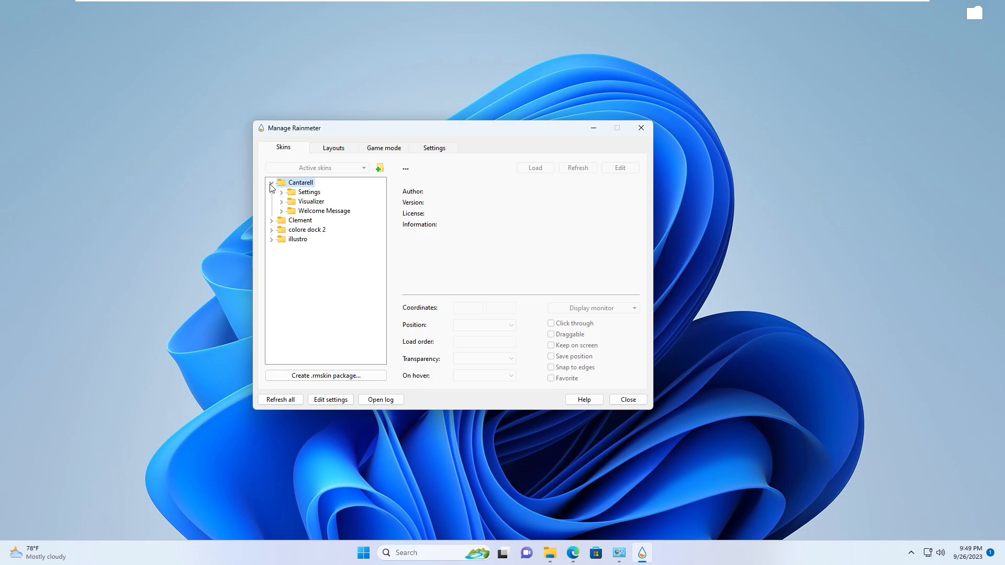
click(281, 202)
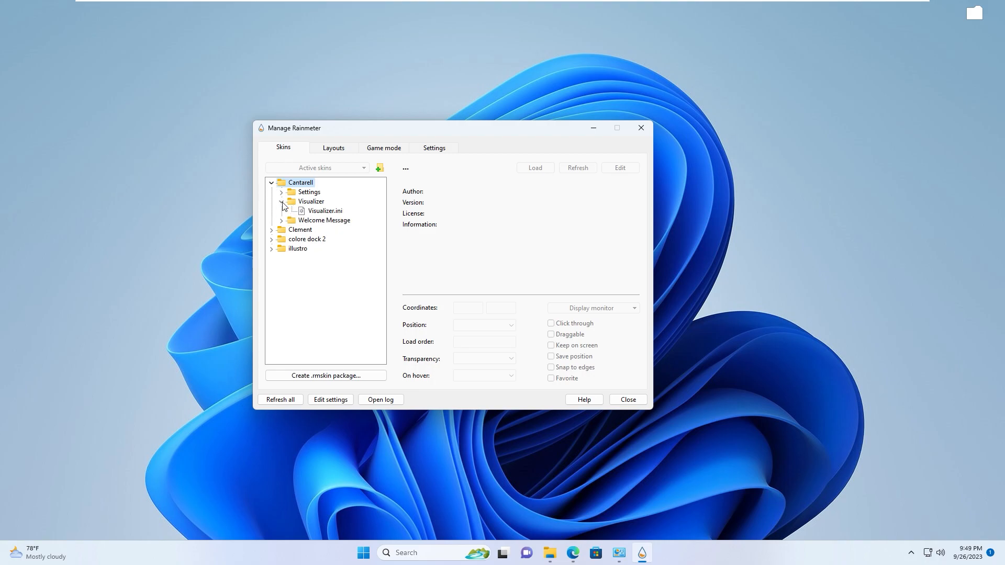
click(316, 211)
right_click(324, 211)
click(337, 216)
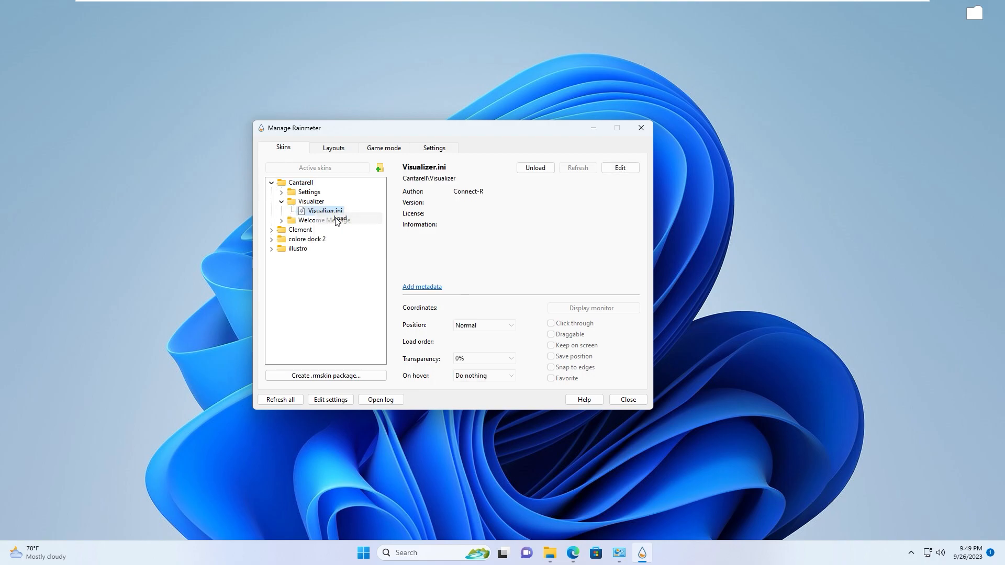
click(476, 326)
click(472, 339)
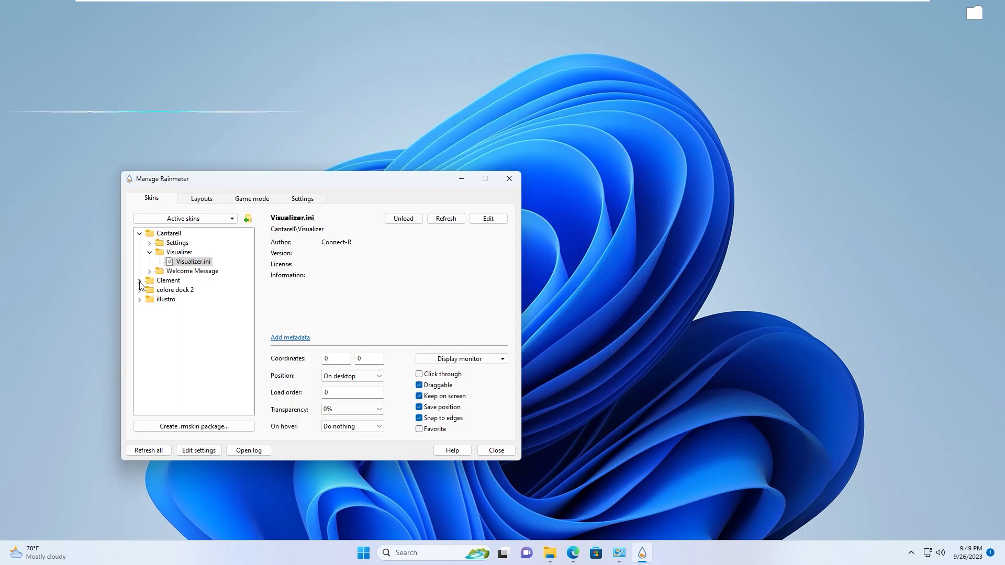
- Load 24-hour.ini from Clement's Date & Day folder and set its position to On desktop
click(139, 280)
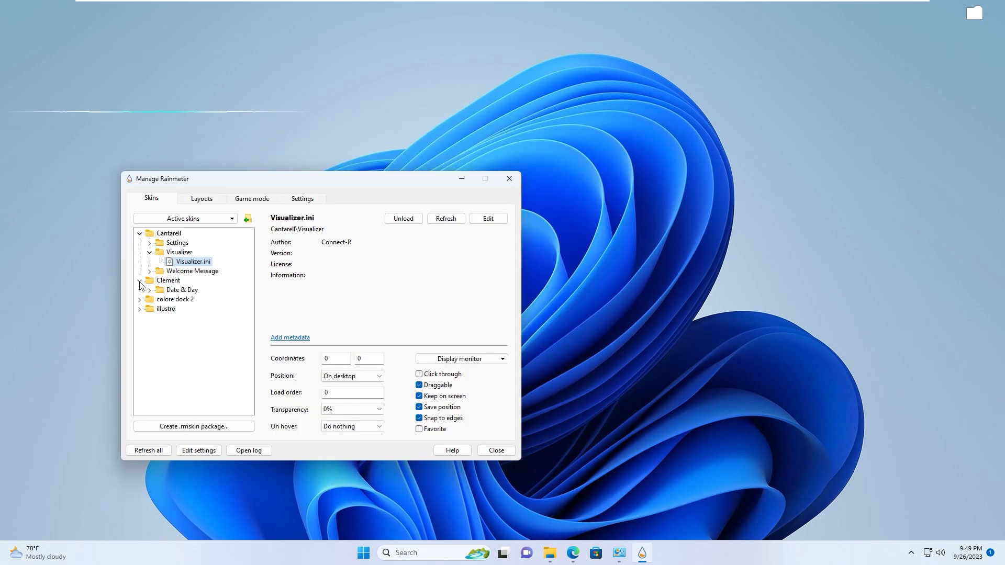
click(149, 291)
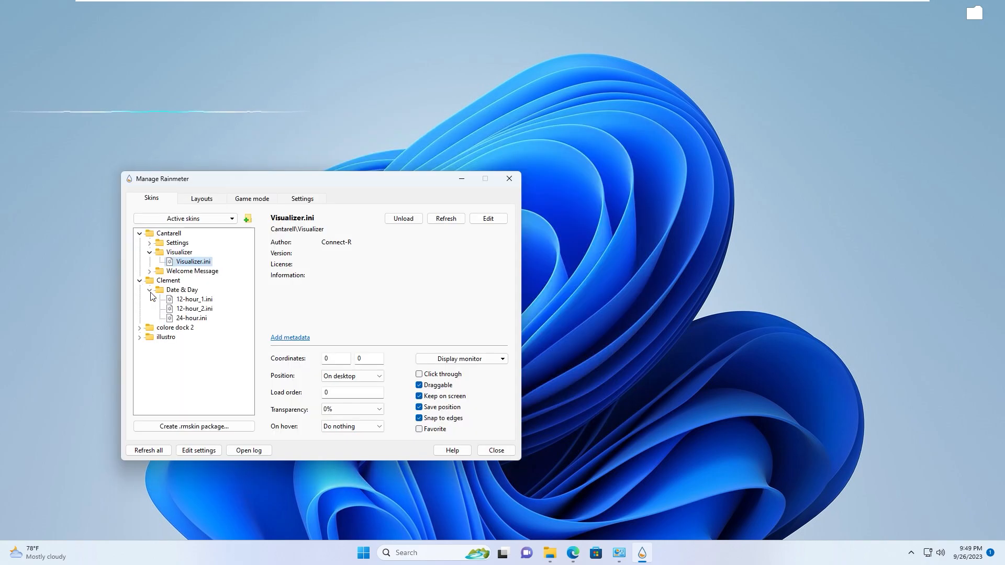
right_click(183, 319)
click(207, 326)
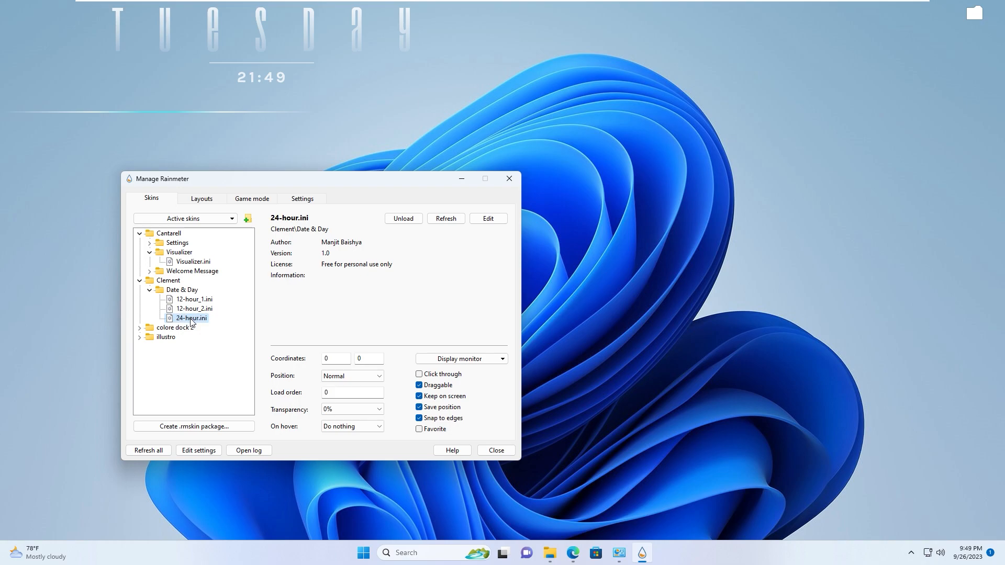
click(351, 376)
click(340, 418)
- Load chrome.ini from the colore dock 2 skin and set its position to On desktop
click(140, 328)
scroll(150, 322, up, 3)
scroll(150, 323, down, 1)
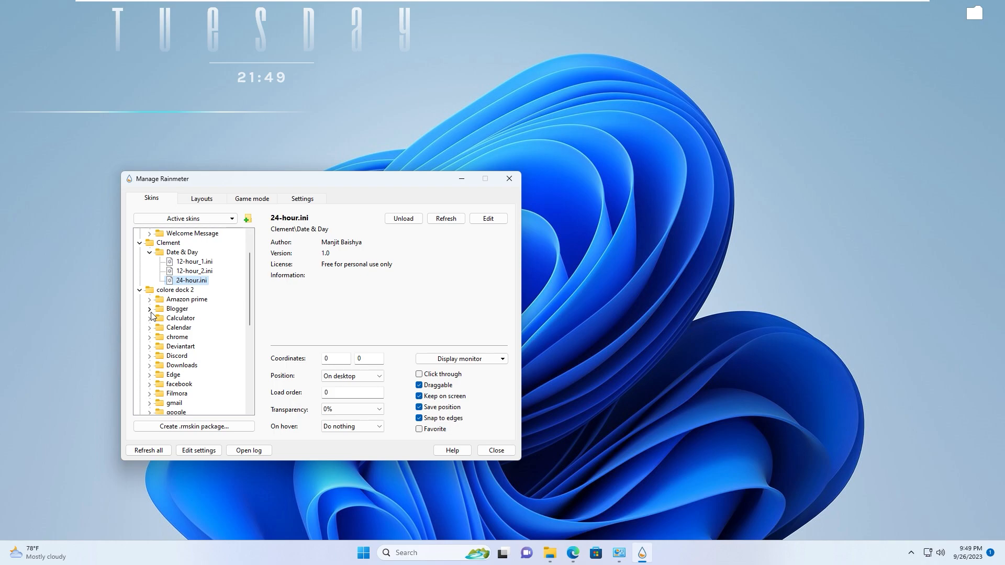
scroll(152, 315, down, 1)
click(150, 309)
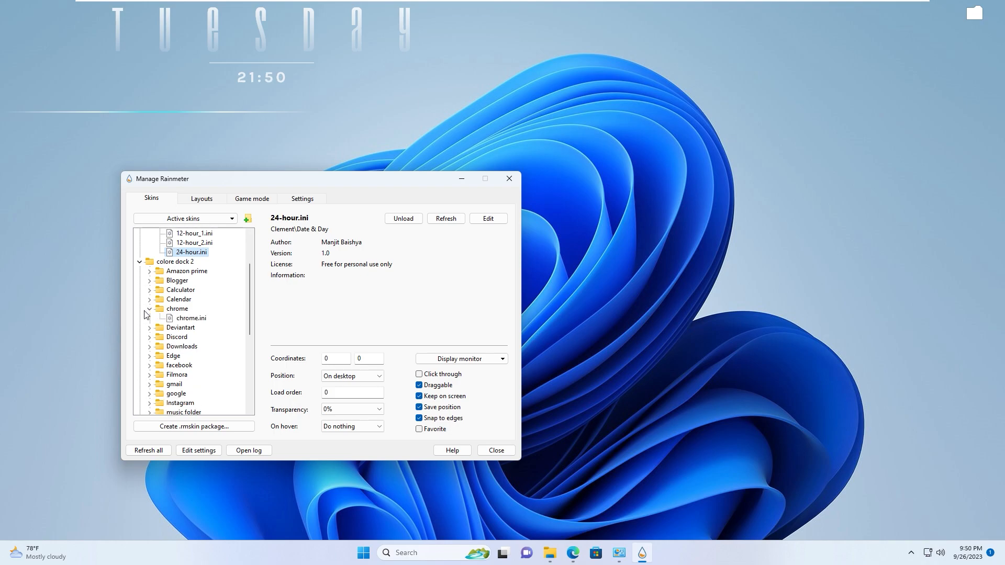
right_click(181, 320)
click(205, 326)
click(335, 376)
click(338, 386)
- Load Downloads.ini from the colore dock 2 skin and set its position to On desktop
click(150, 281)
right_click(194, 292)
click(215, 300)
click(335, 376)
click(338, 387)
- Load the This PC skin from colore dock 2, set its position to On desktop, and collapse its folder
scroll(149, 335, down, 3)
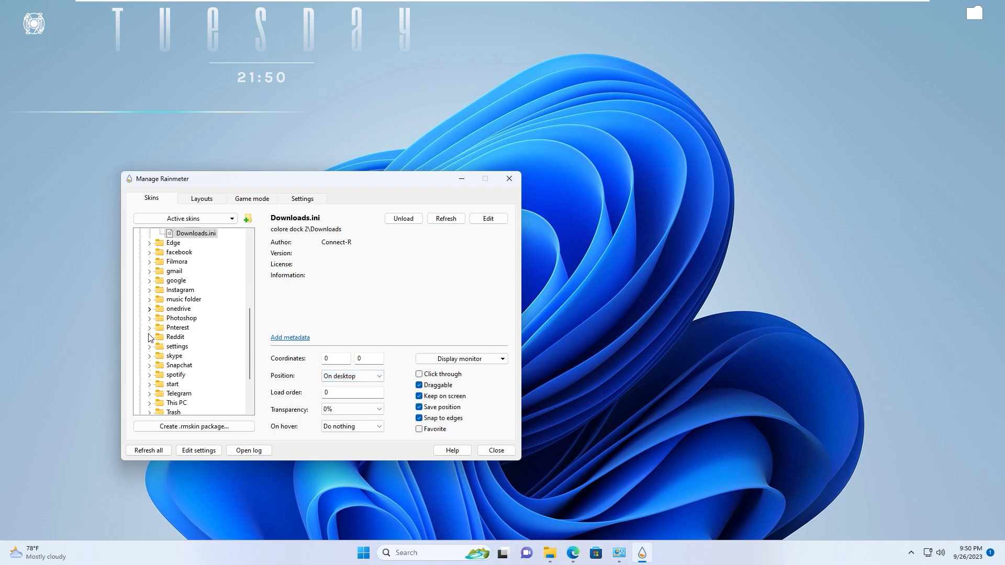
scroll(148, 338, down, 1)
click(150, 337)
right_click(180, 348)
click(201, 351)
click(337, 375)
click(338, 392)
click(150, 337)
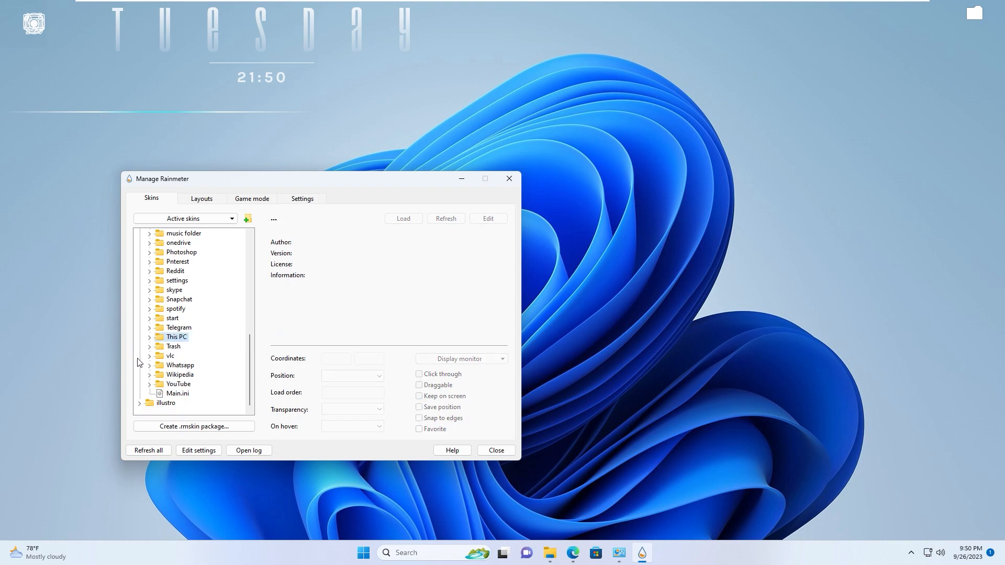
- Load YouTube.ini from the colore dock 2 skin and set its position to On desktop
click(149, 384)
right_click(189, 393)
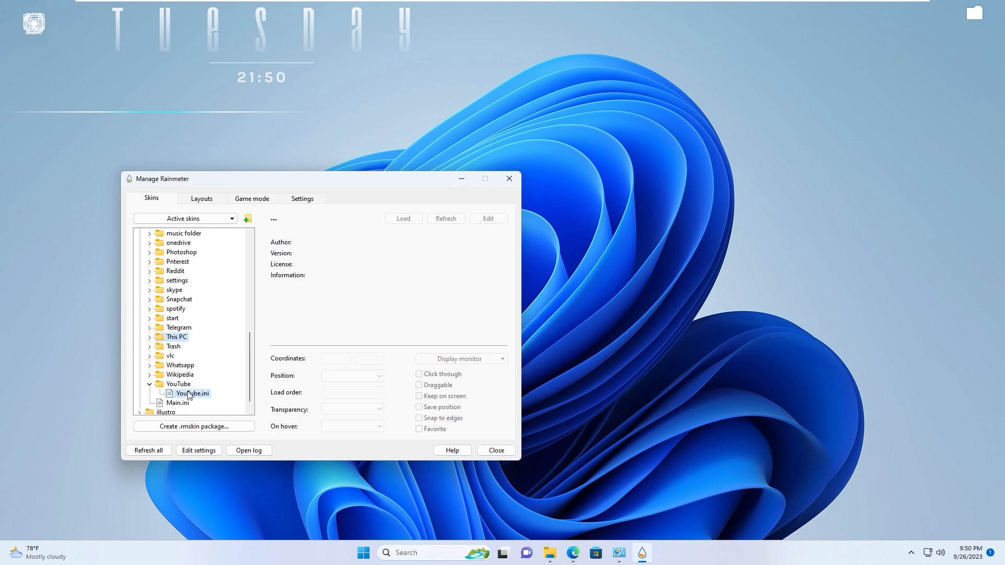
click(210, 397)
click(330, 380)
click(337, 392)
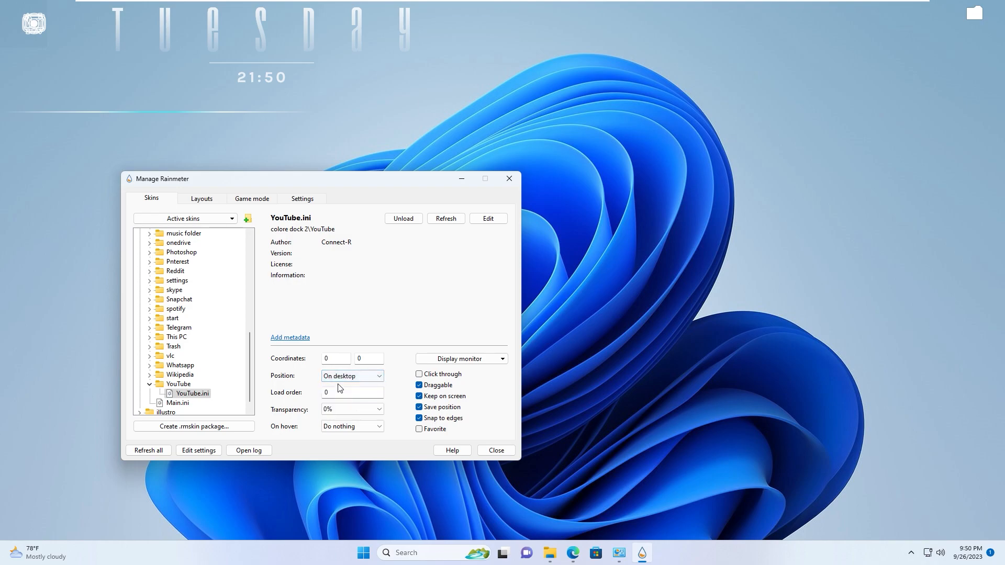
- Move the visualizer line and the day and time skin to the desktop's lower-right area, with the line just above the weekday
drag(340, 182, 278, 170)
drag(30, 22, 678, 361)
drag(210, 21, 733, 468)
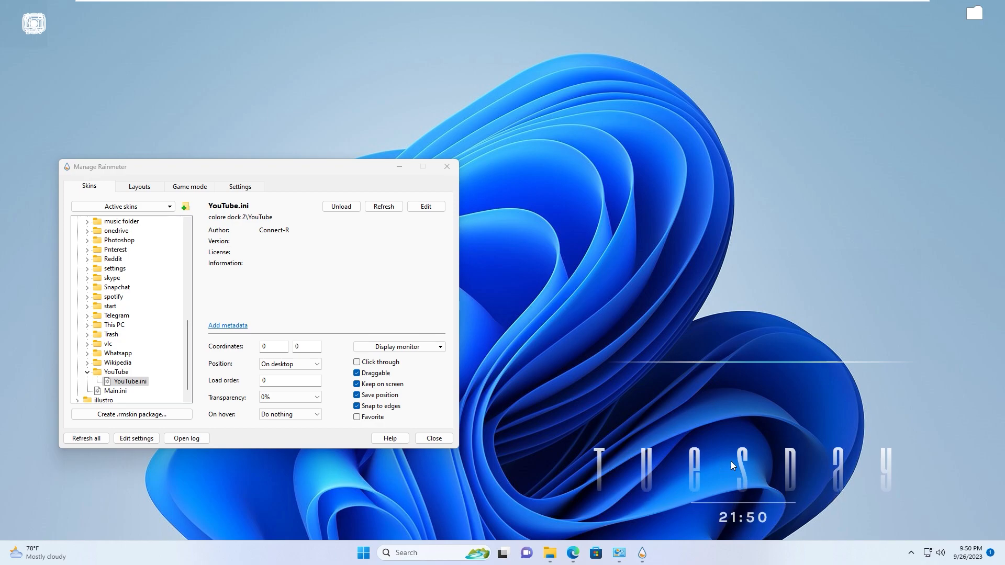
drag(709, 365, 694, 411)
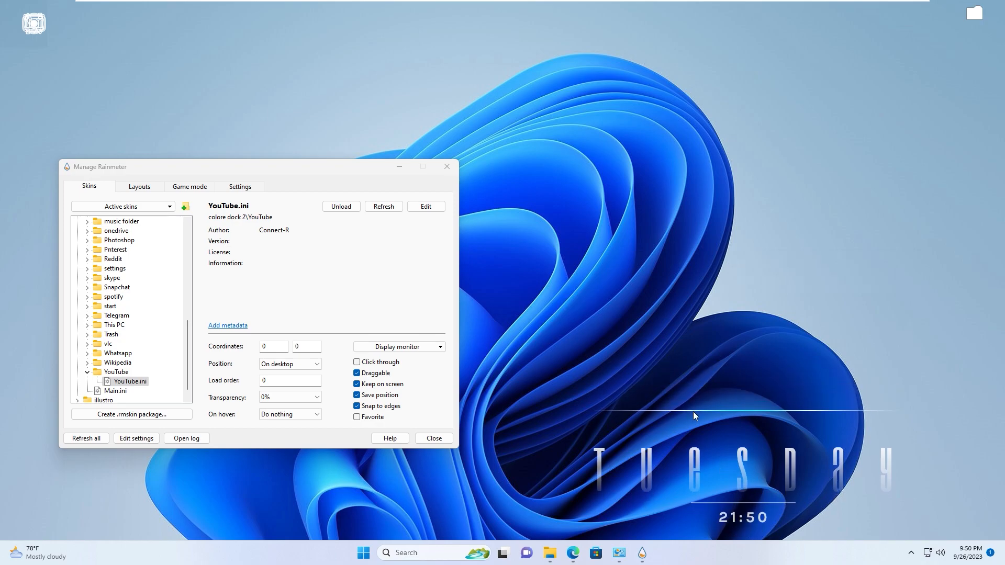
- Arrange the Chrome and Downloads skins along the desktop's upper edge and the This PC and YouTube skins below the white folder
drag(34, 23, 840, 23)
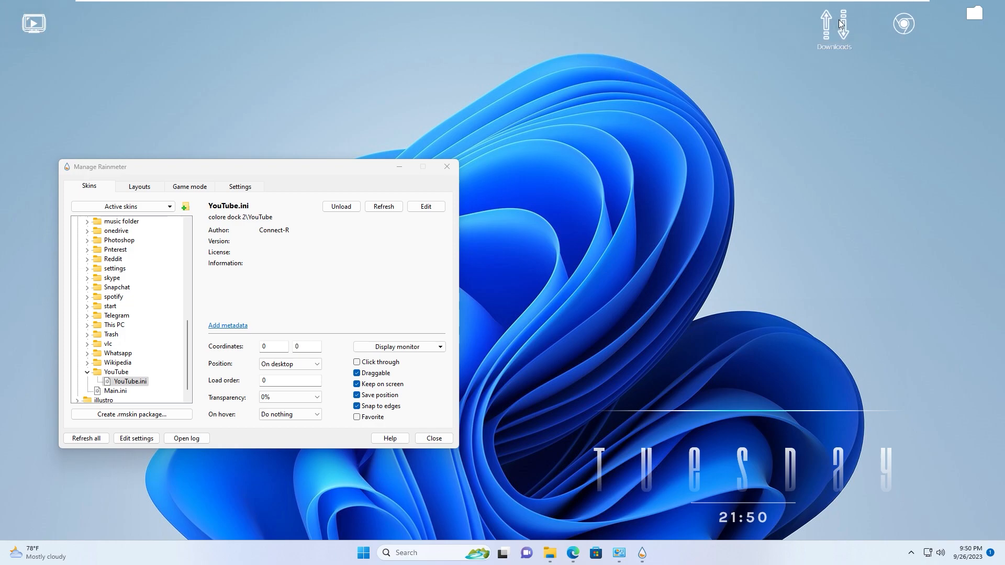
drag(35, 22, 994, 78)
drag(38, 23, 993, 142)
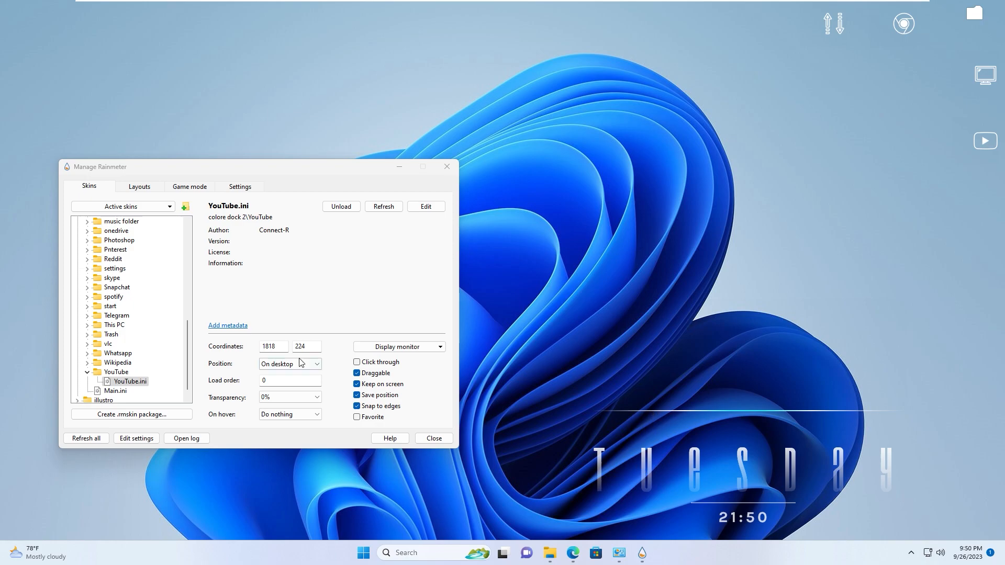
- Enable Click through for the Visualizer.ini and 24-hour.ini skins
scroll(130, 322, up, 10)
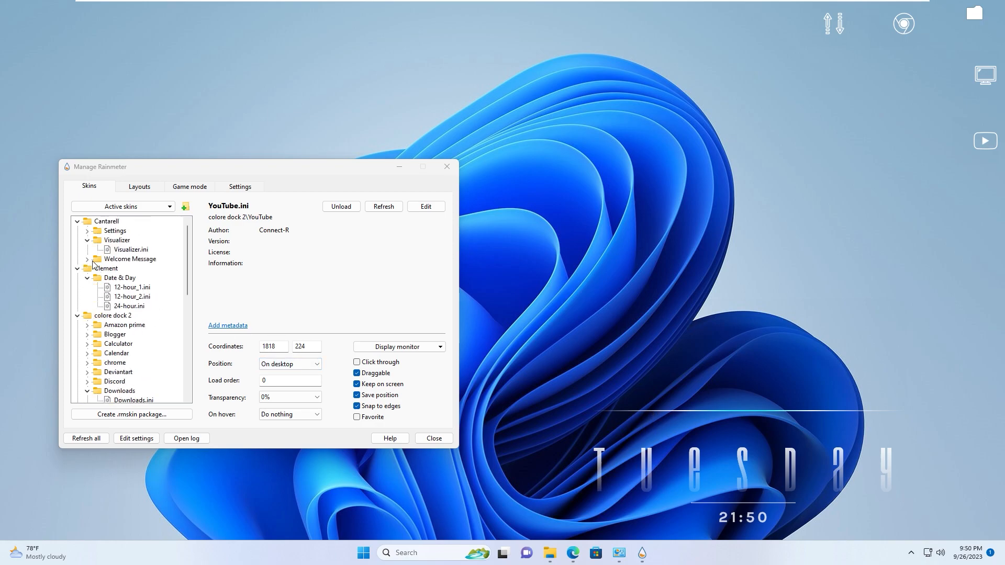
click(126, 252)
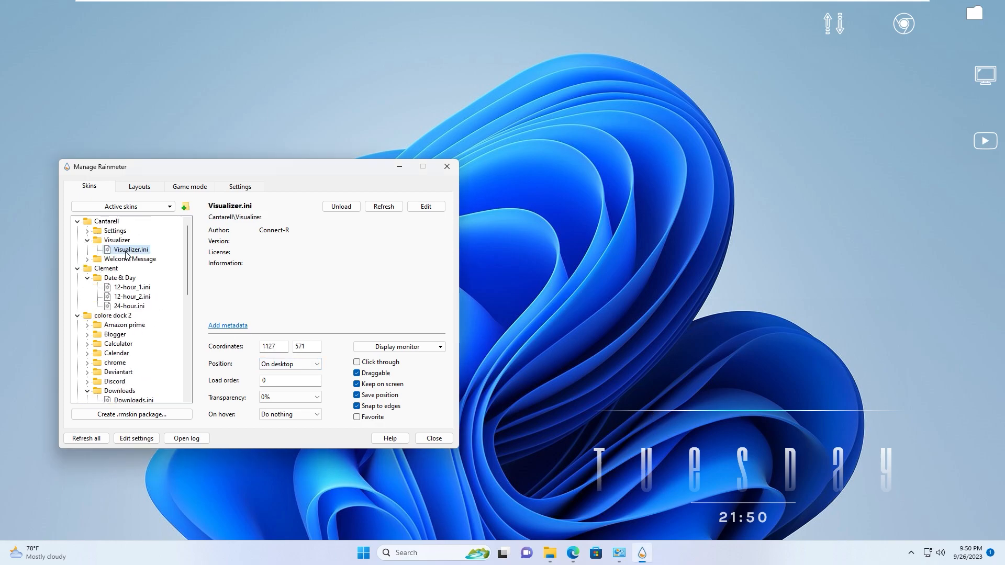
click(358, 364)
click(127, 307)
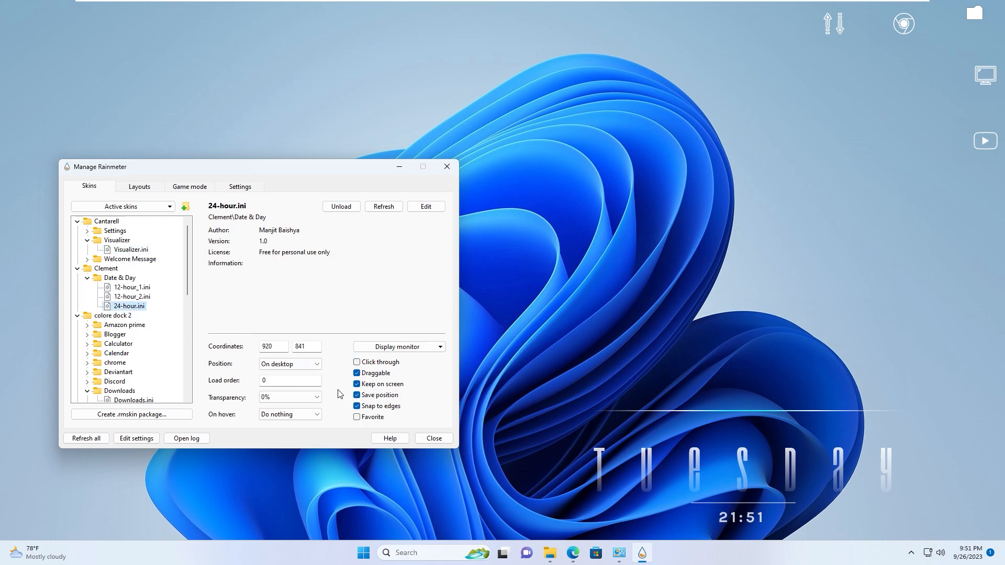
click(356, 363)
click(673, 398)
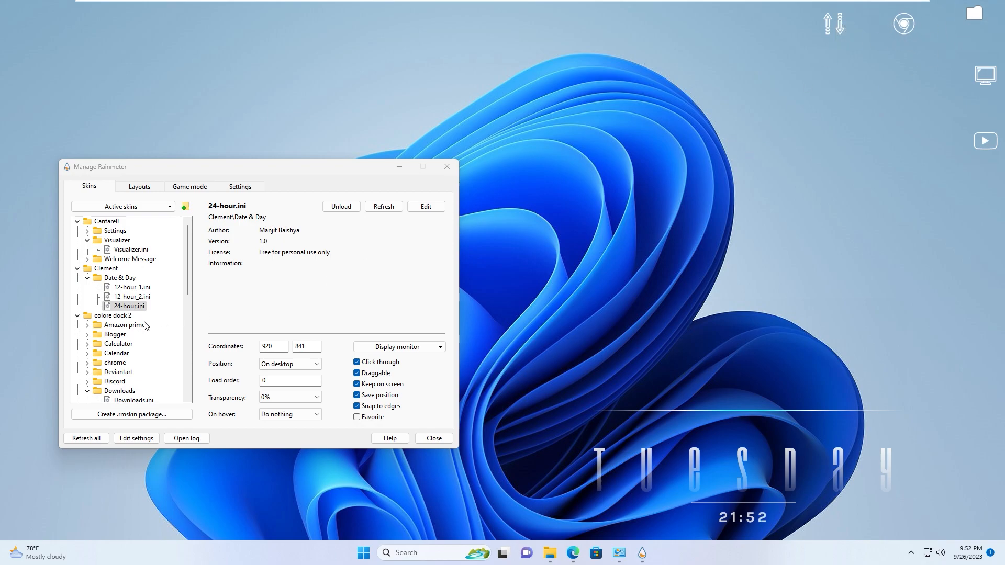
- Check the contents of the white unnamed desktop folder, and close its window and the Rainmeter manager
mouse_move(967, 31)
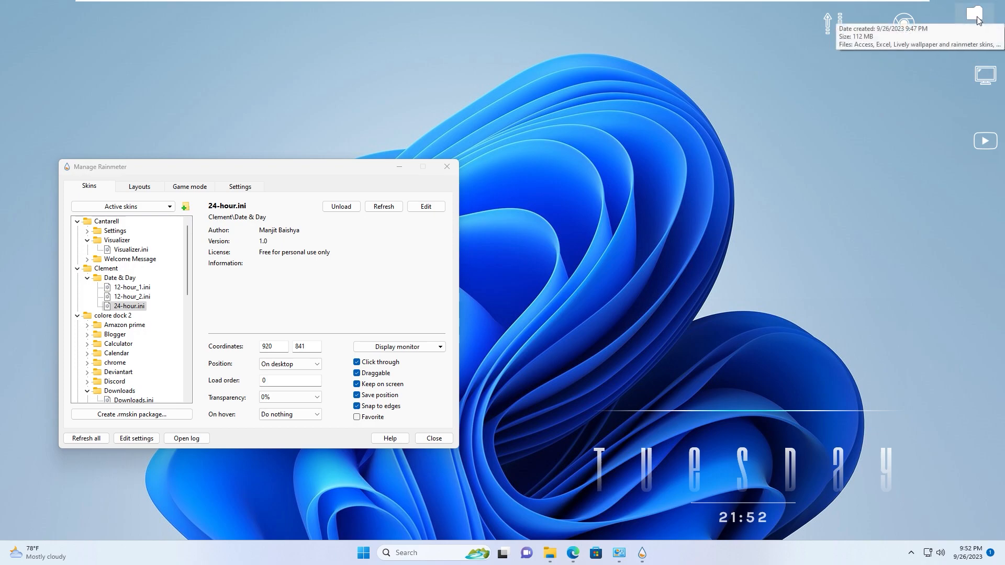
click(975, 17)
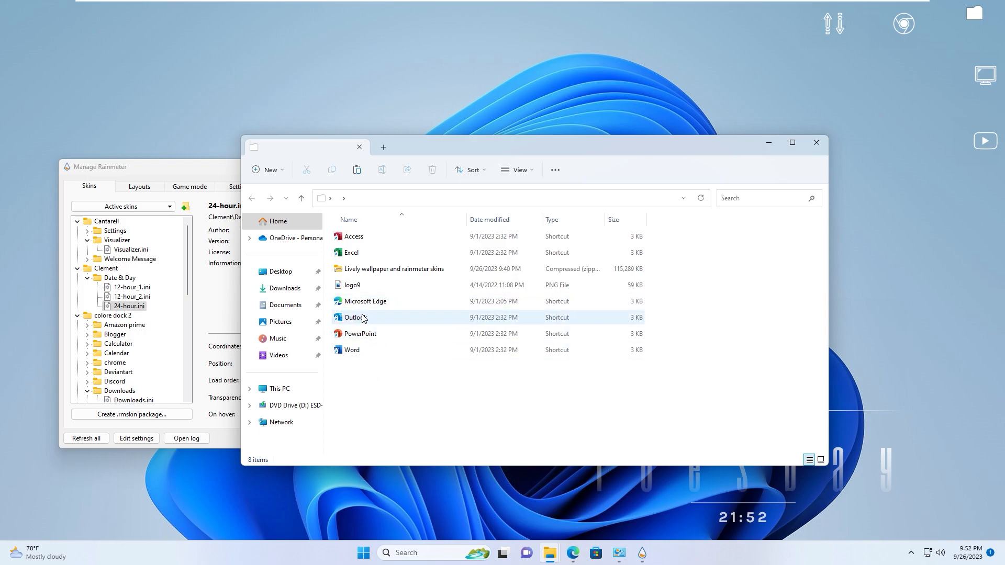
click(815, 147)
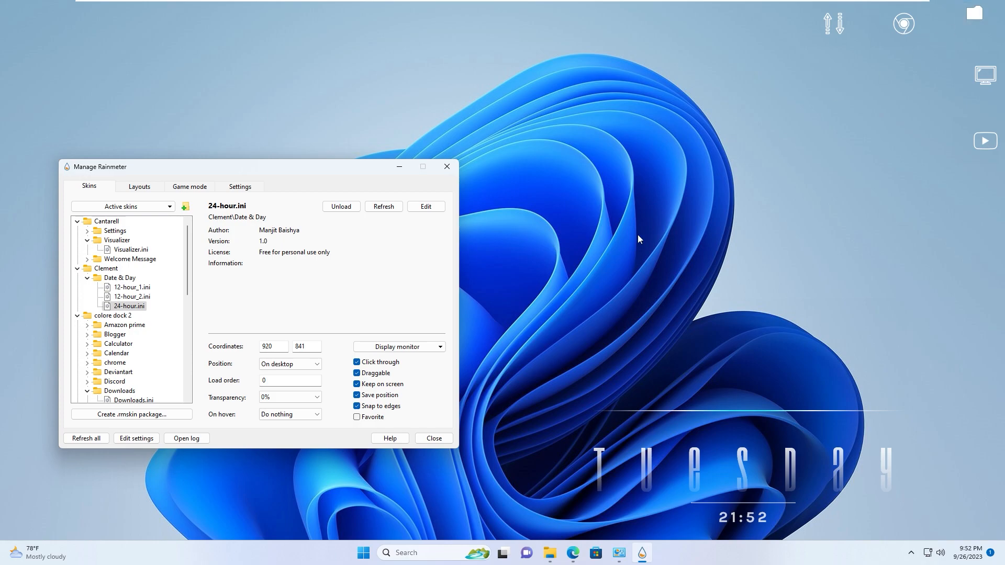
click(434, 438)
- Switch to the Microsoft Store, search for "translucenttb" and install TranslucentTB
click(608, 559)
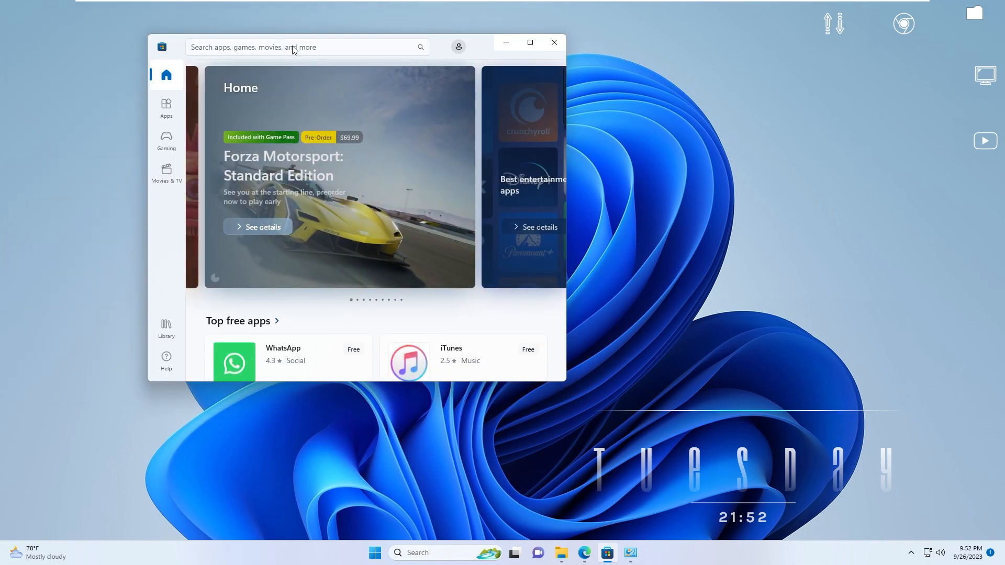
click(293, 47)
text(translucenttb)
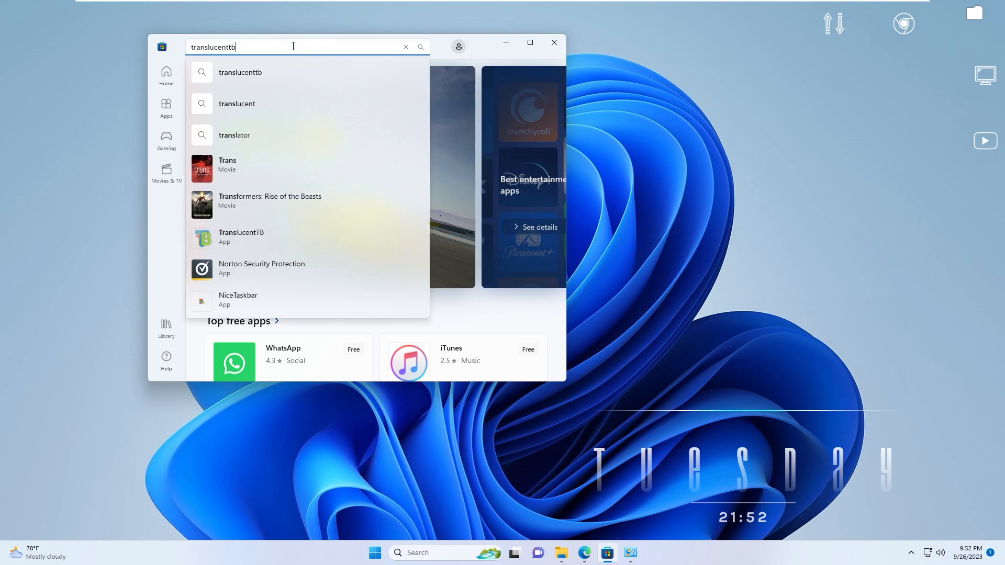
click(252, 105)
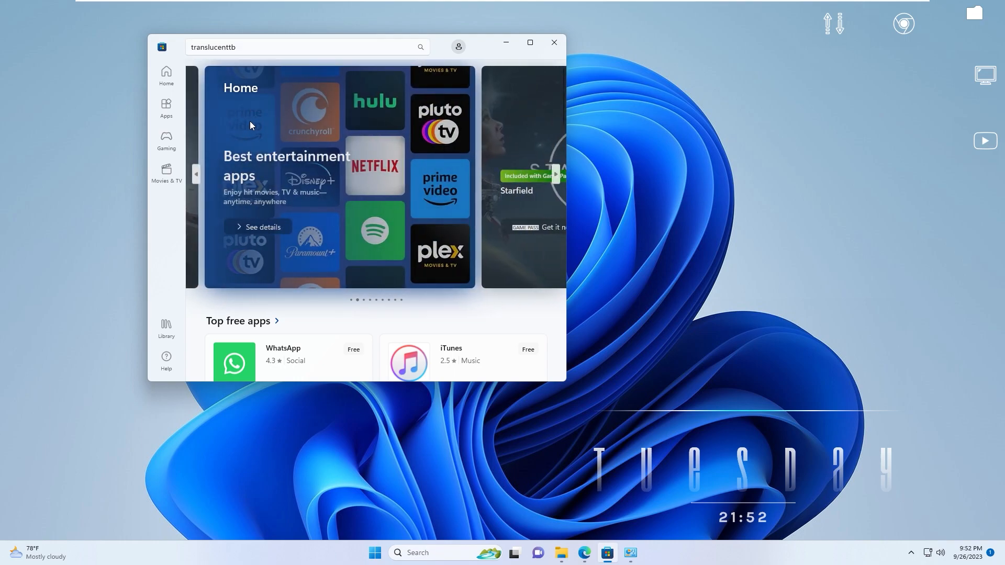
click(378, 259)
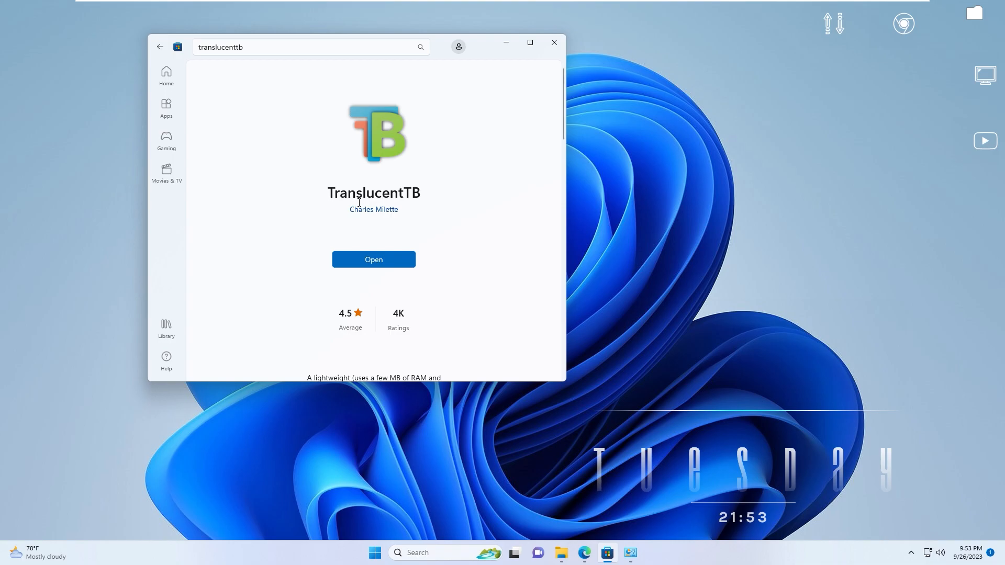
- Launch TranslucentTB, continue past its welcome window to apply it to the taskbar, and close the Store
click(377, 261)
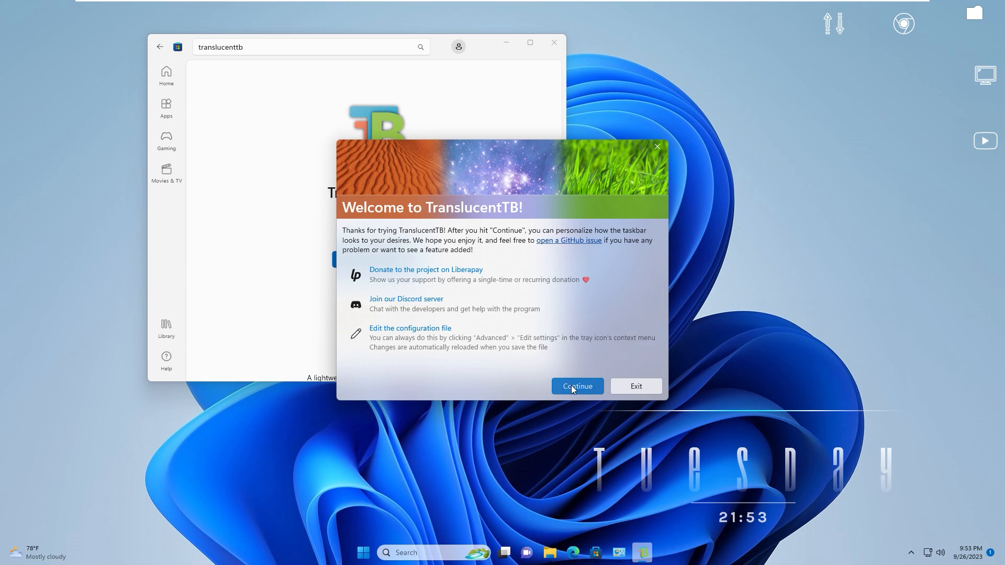
click(570, 385)
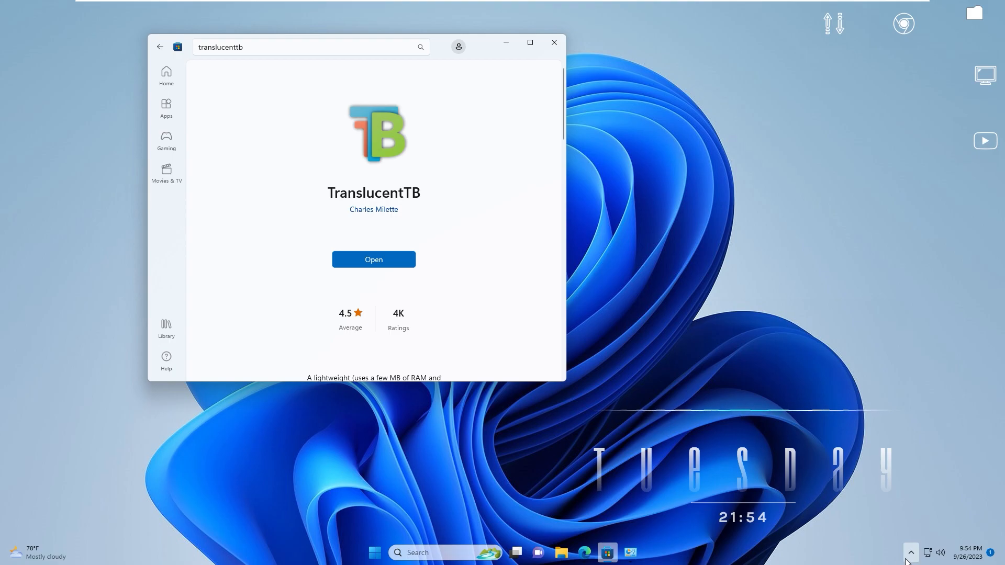
click(555, 43)
- Reopen the Microsoft Store, search for "lively wallpaper", and install and open Lively Wallpaper
click(608, 556)
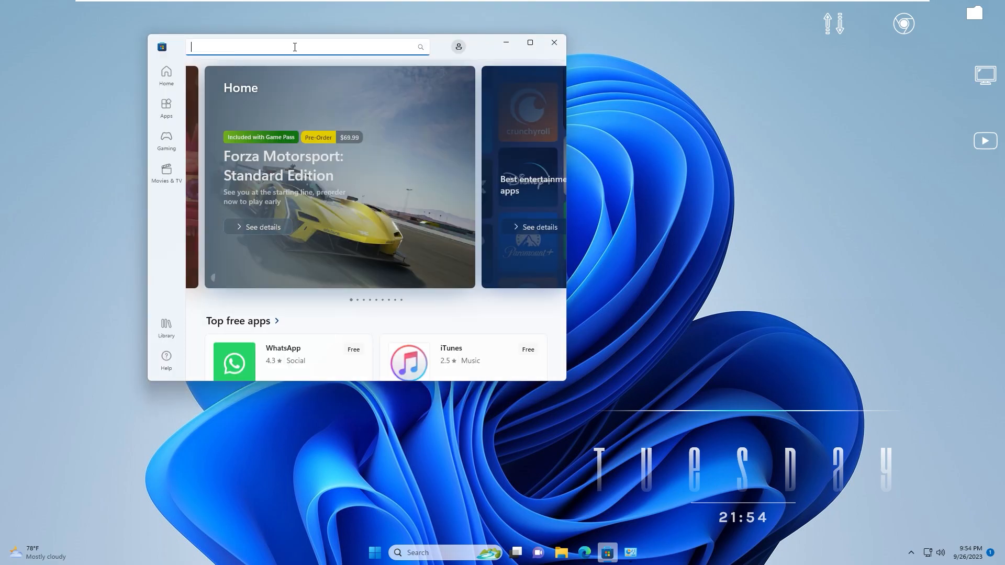
click(295, 47)
text(lively wallpaper)
key(Return)
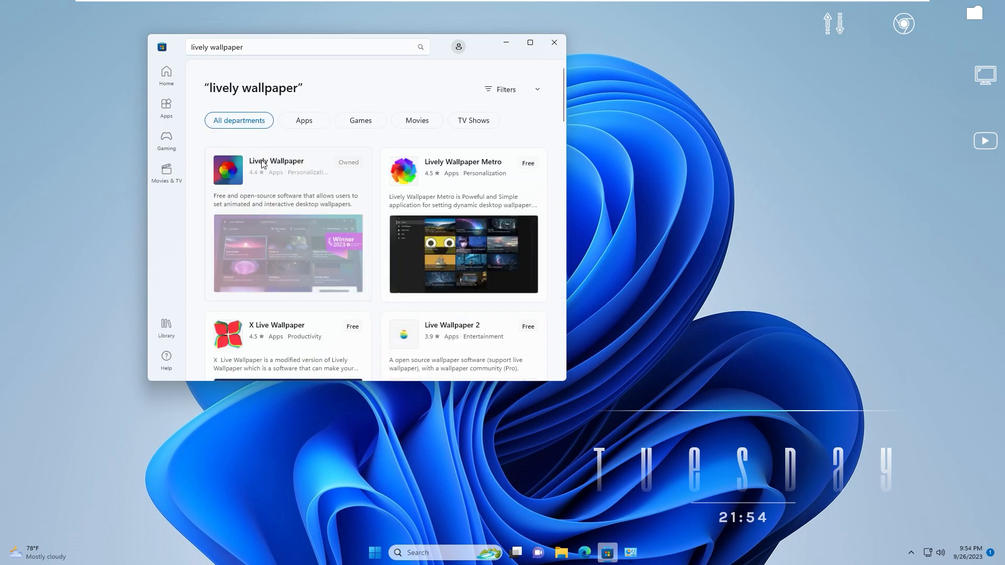
click(263, 164)
click(371, 257)
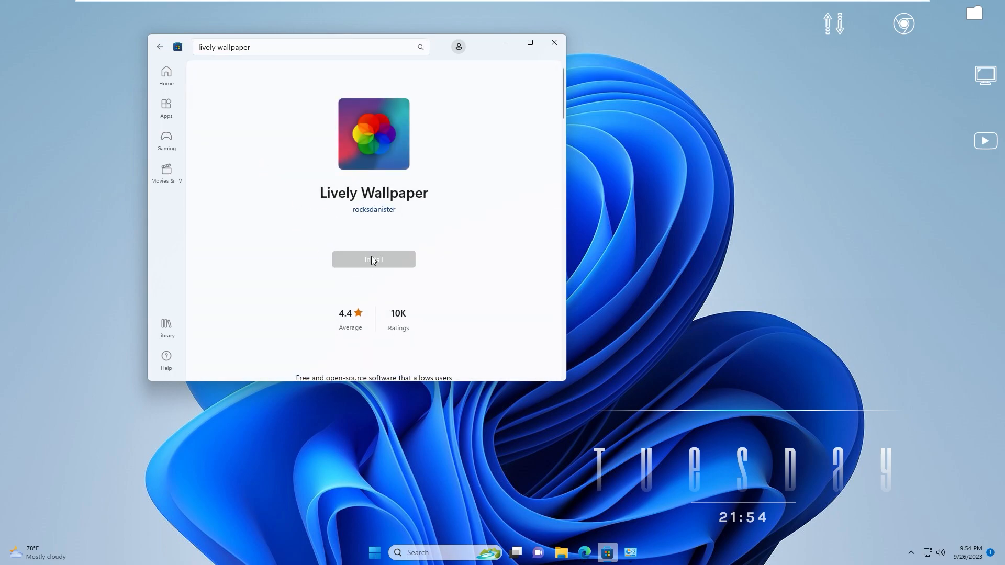
click(375, 260)
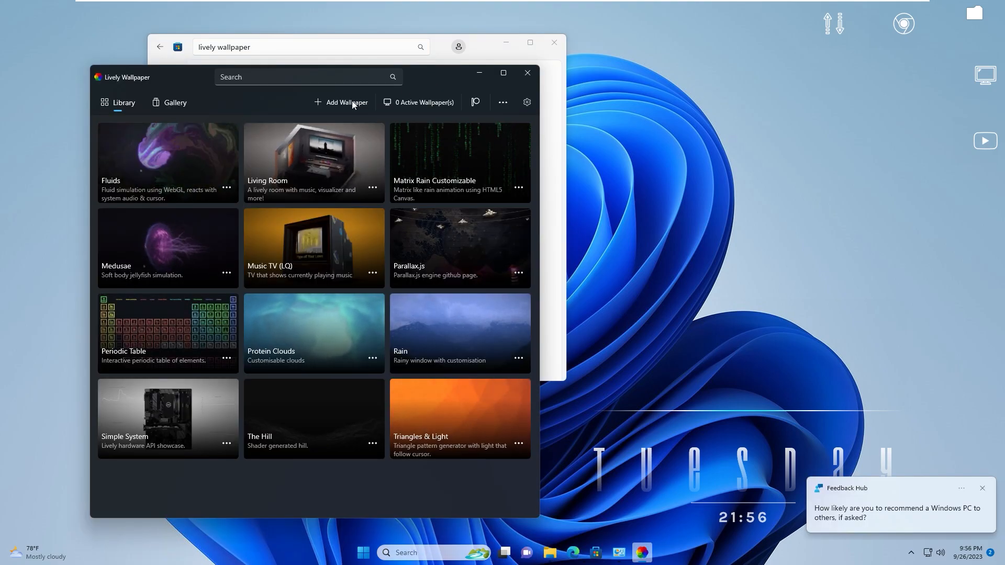
- Add the downloaded animated wallpaper file to the Lively library, keeping the title "Lively wallpaper", and confirm its details
click(341, 101)
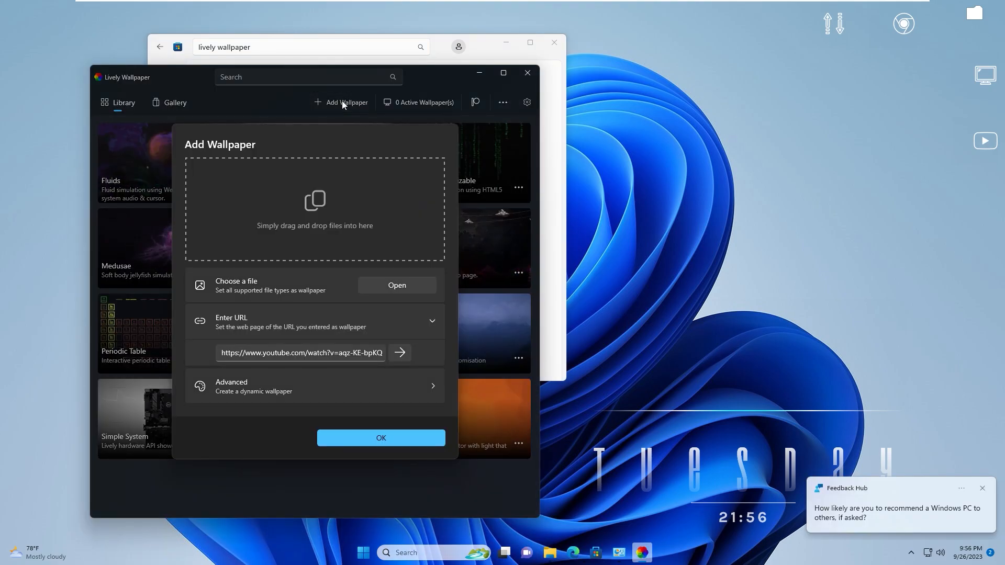
click(398, 284)
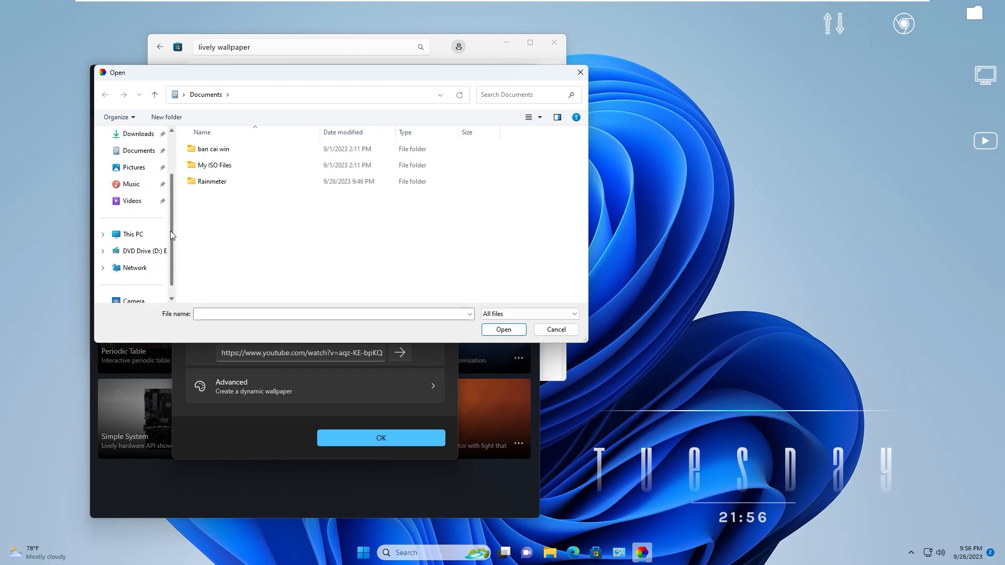
scroll(131, 253, up, 1)
double_click(212, 166)
double_click(212, 154)
double_click(267, 157)
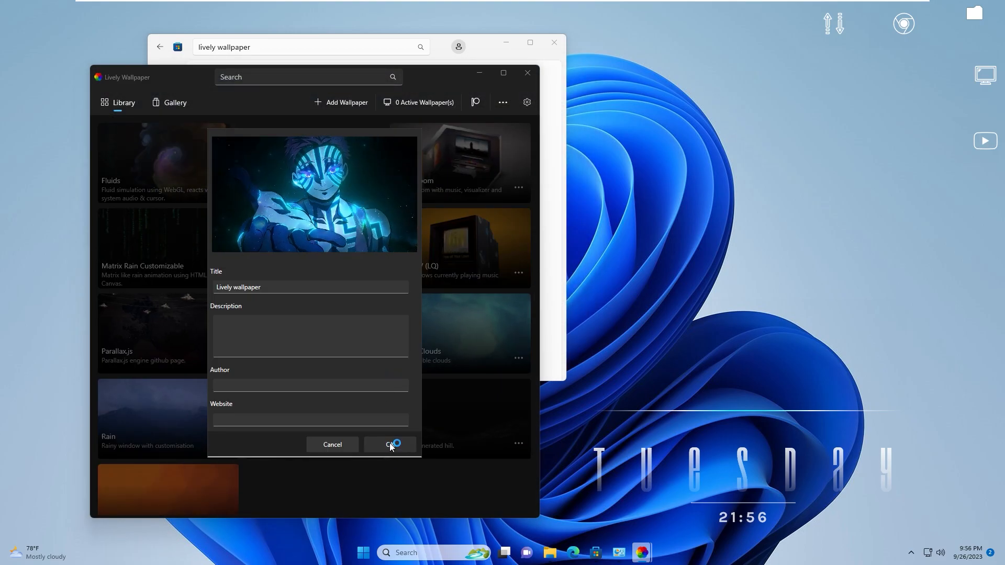
click(390, 444)
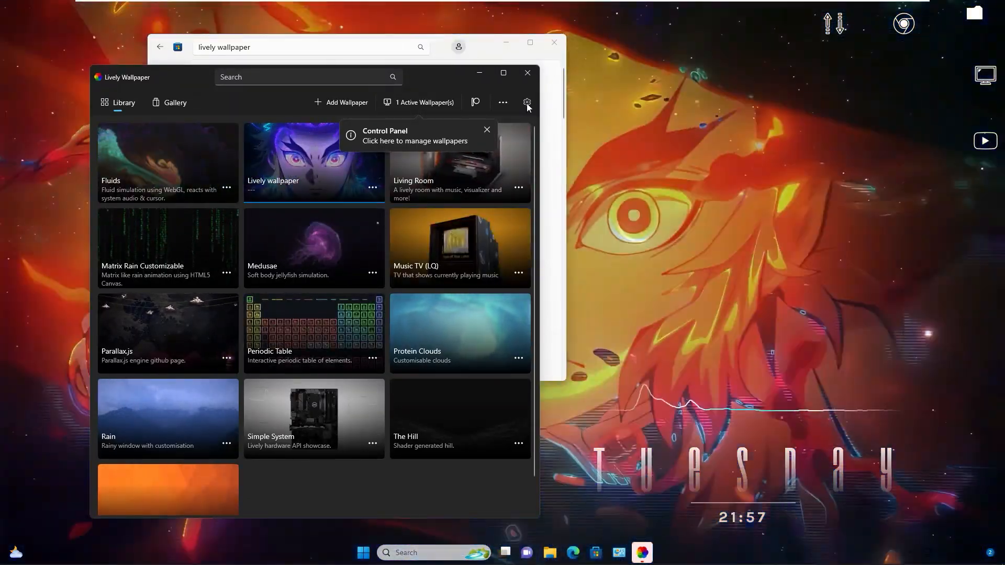
- Open Lively Wallpaper's general settings and set the volume of all wallpapers to 0
click(527, 102)
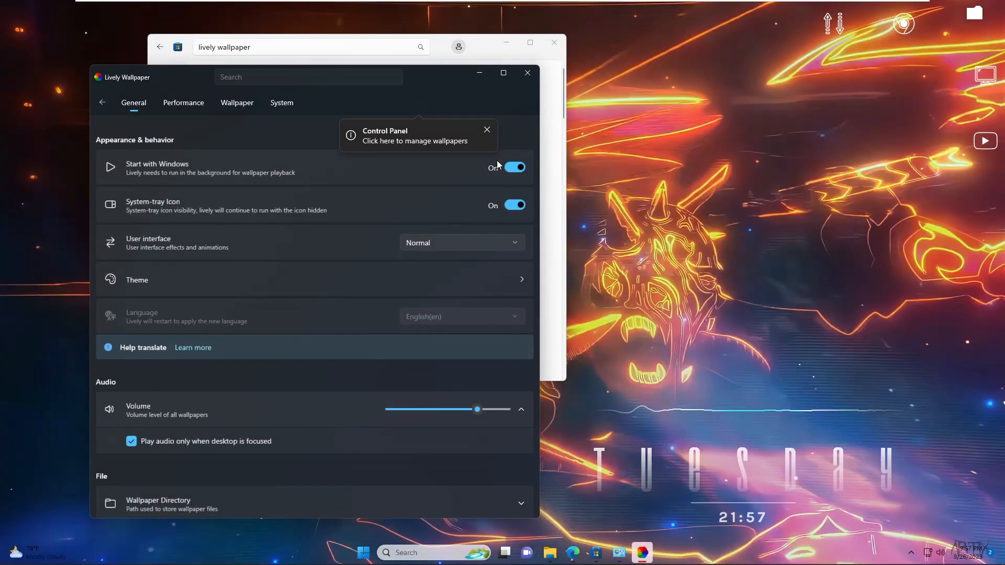
scroll(296, 406, down, 1)
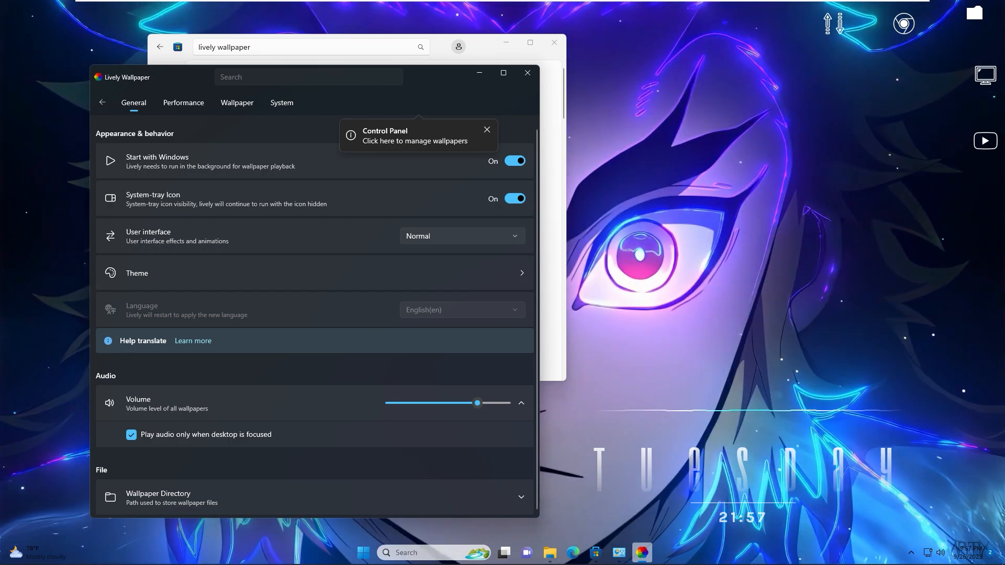
drag(435, 83, 444, 74)
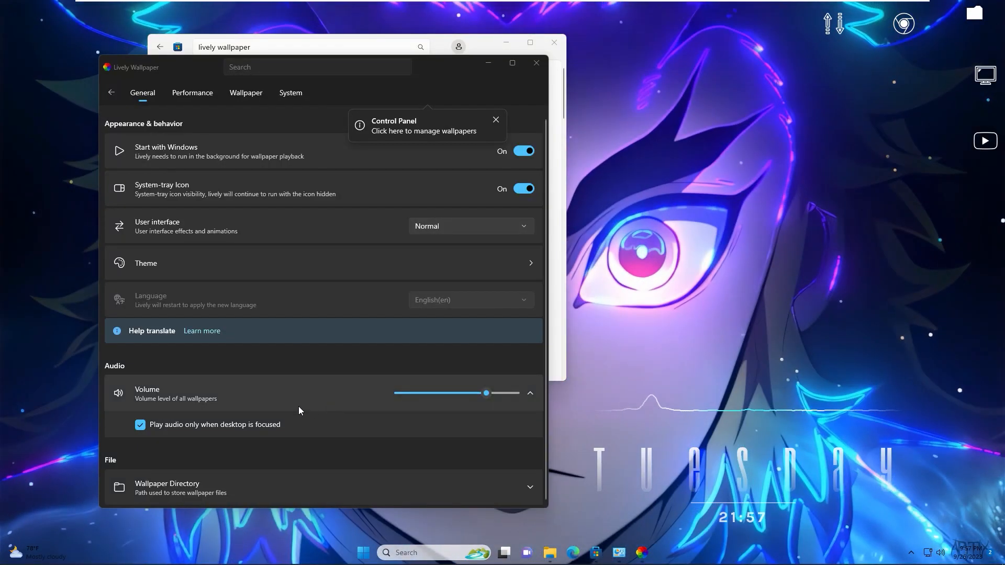
click(474, 402)
drag(438, 404, 387, 406)
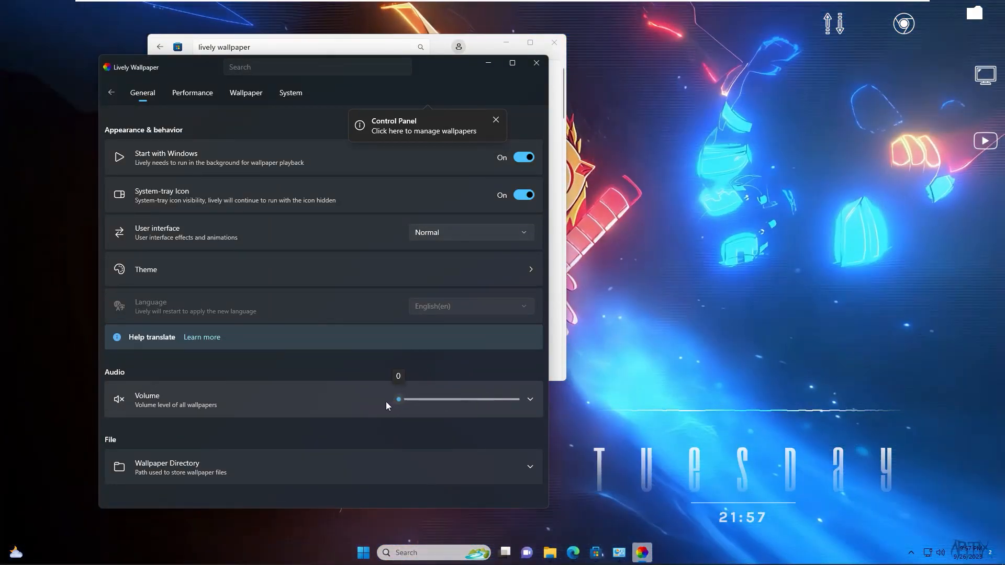
click(491, 406)
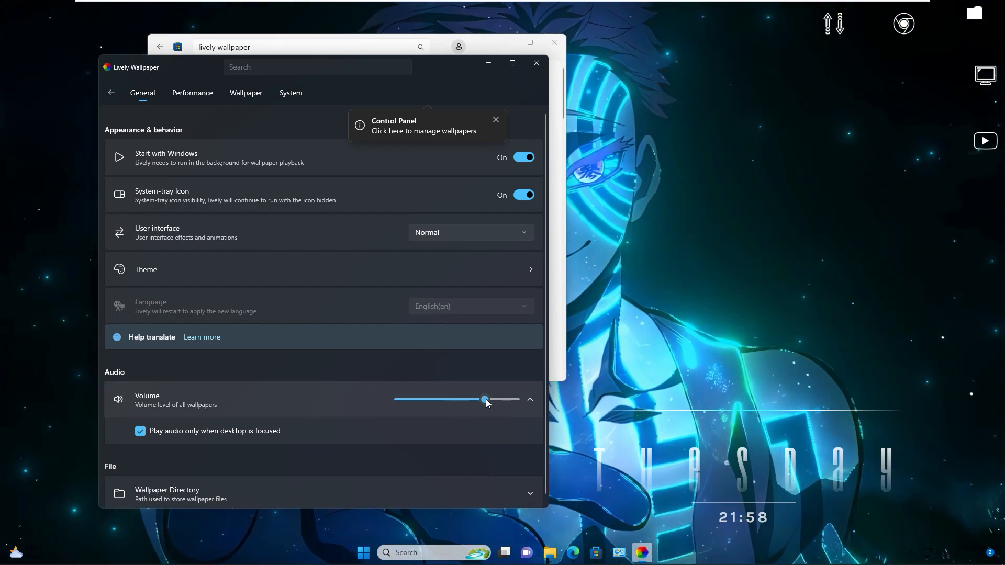
mouse_move(485, 399)
drag(486, 398, 355, 388)
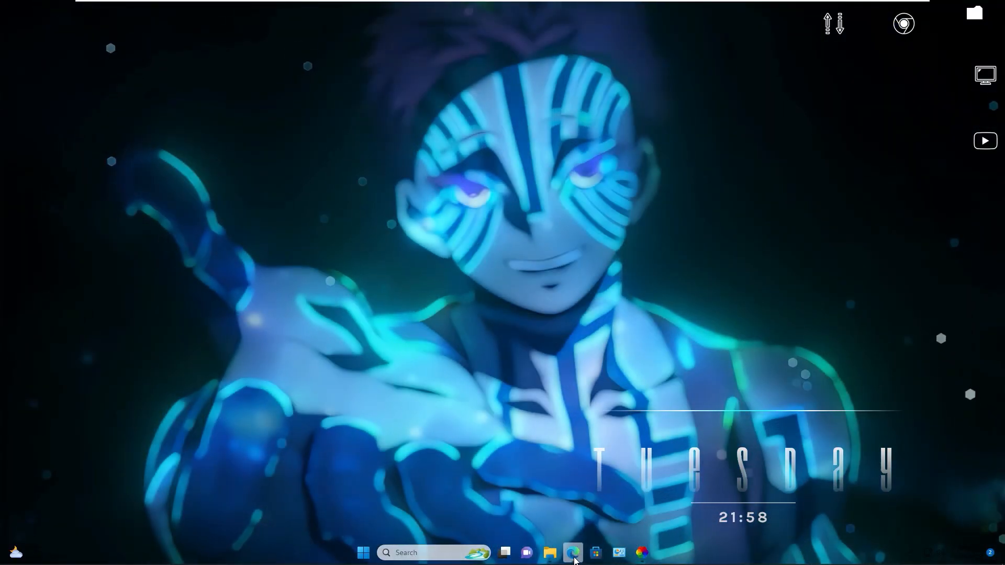
- Close the Microsoft Edge window and unpin Edge from the taskbar
right_click(574, 558)
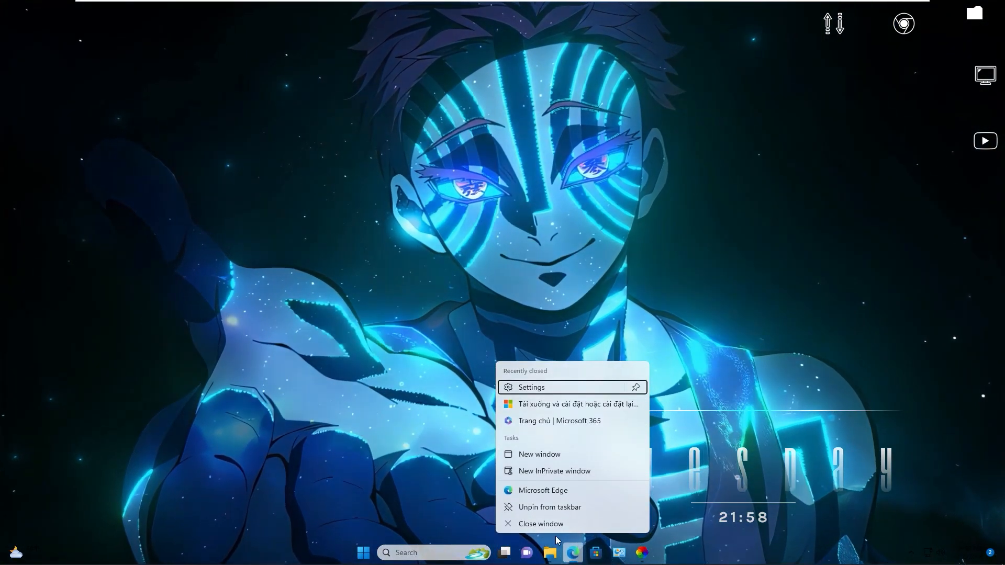
click(542, 523)
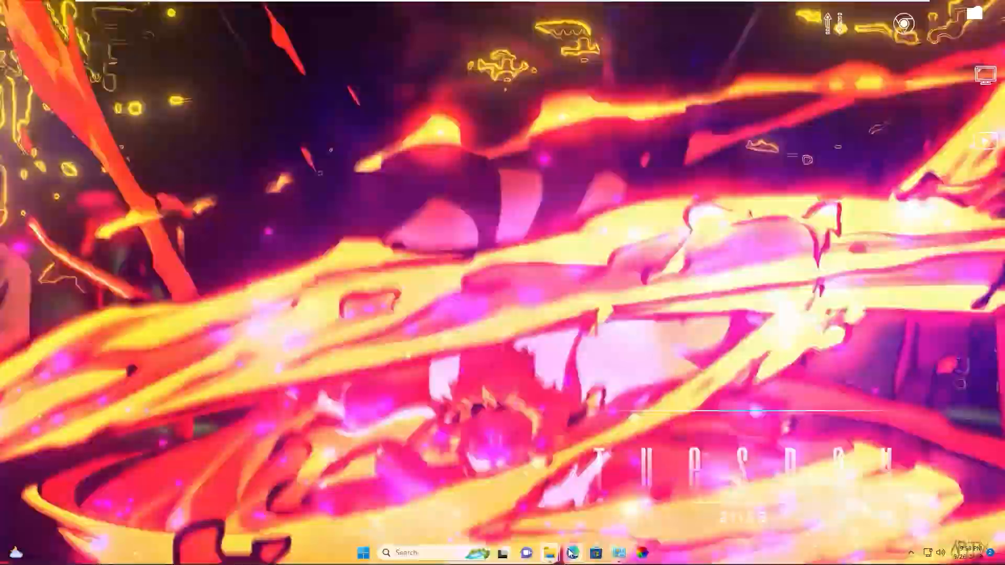
right_click(573, 552)
click(573, 551)
right_click(573, 552)
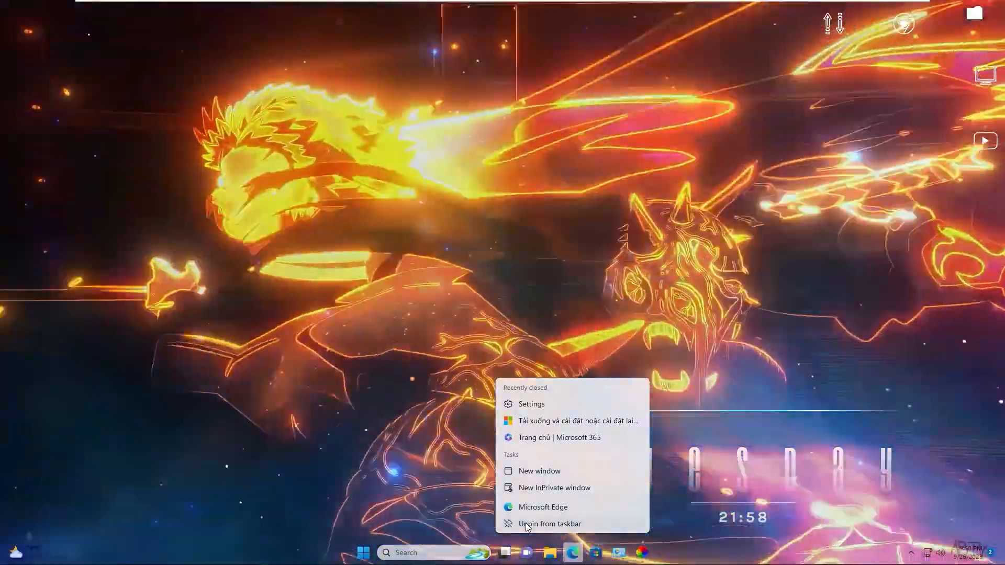
click(527, 523)
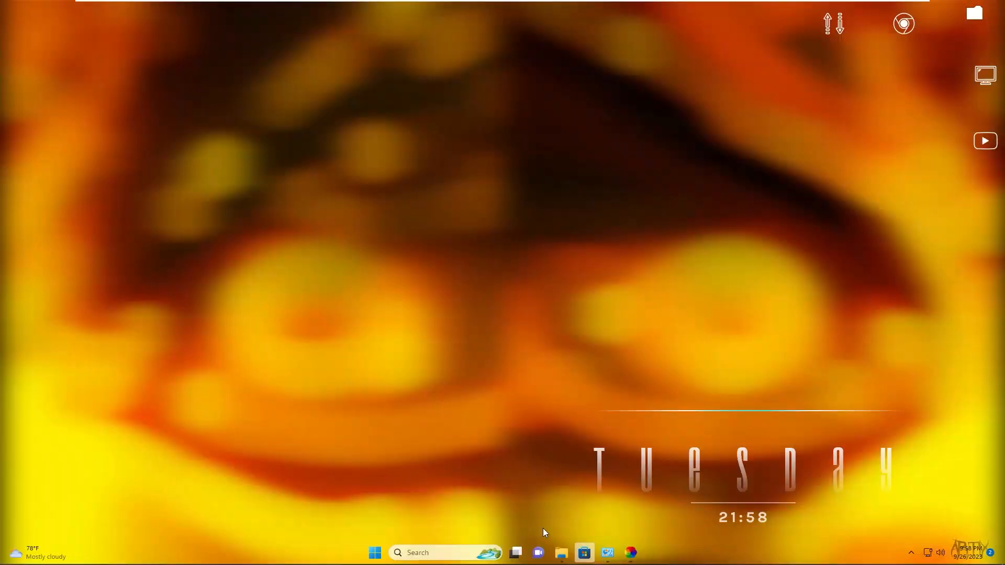
- Unpin Microsoft Store from the taskbar and close the Control Panel window
right_click(584, 552)
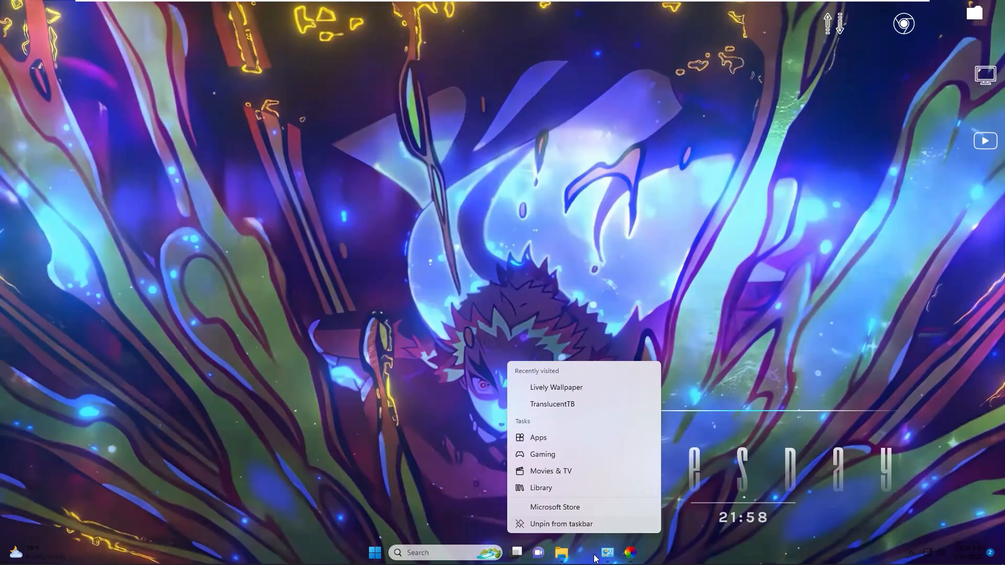
click(528, 521)
right_click(595, 553)
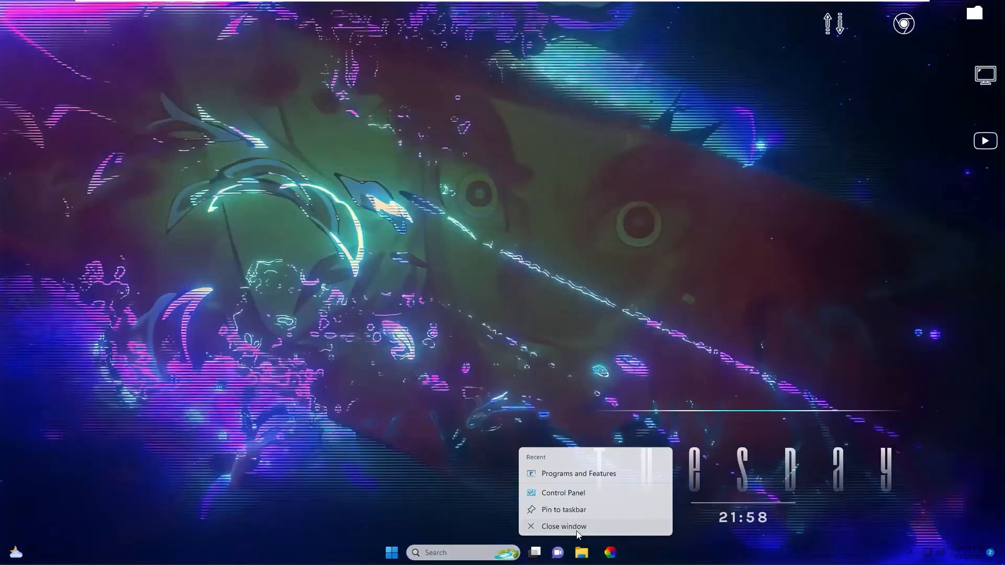
click(547, 524)
right_click(611, 558)
click(589, 523)
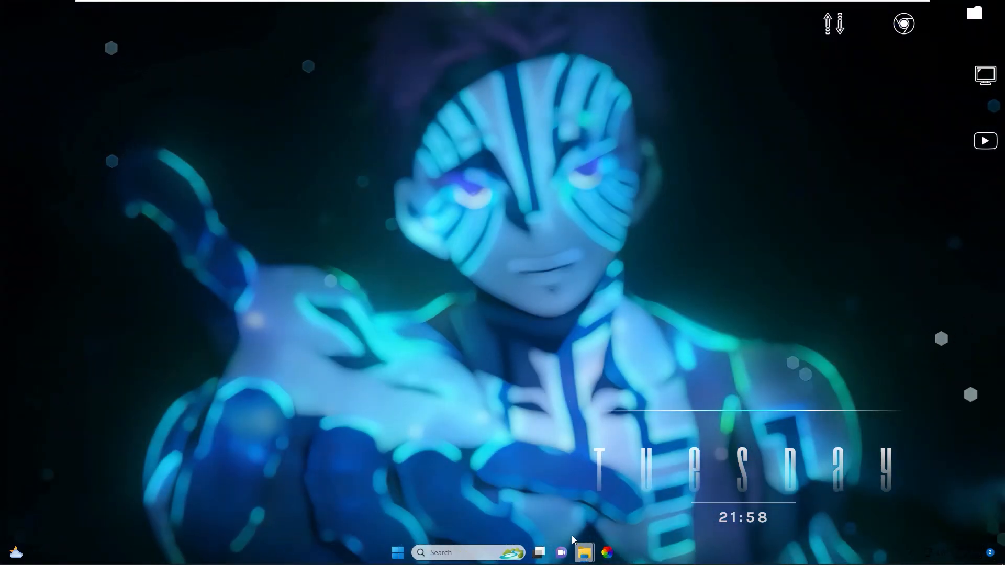
- Close the open File Explorer windows and unpin File Explorer from the taskbar
right_click(584, 552)
click(557, 522)
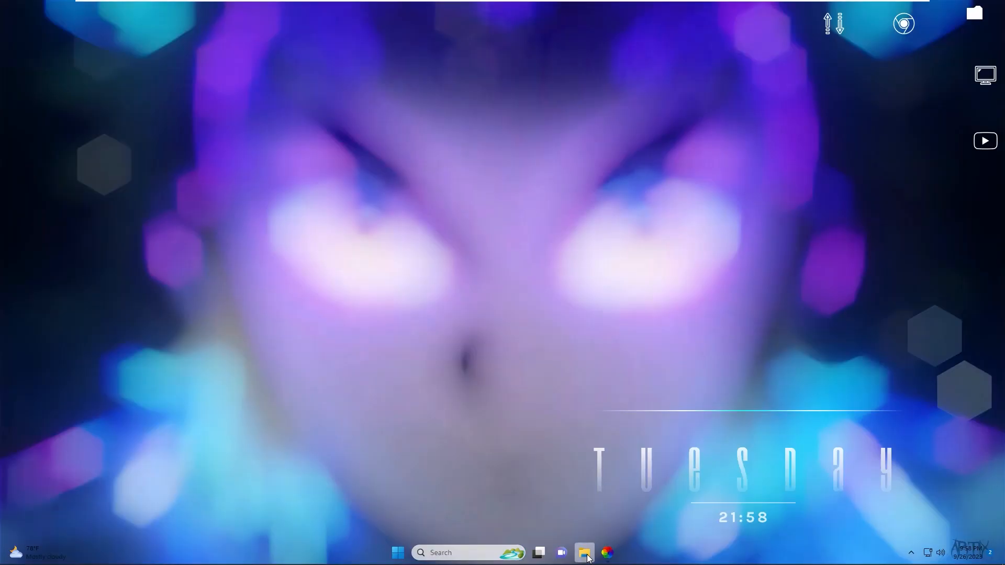
right_click(589, 558)
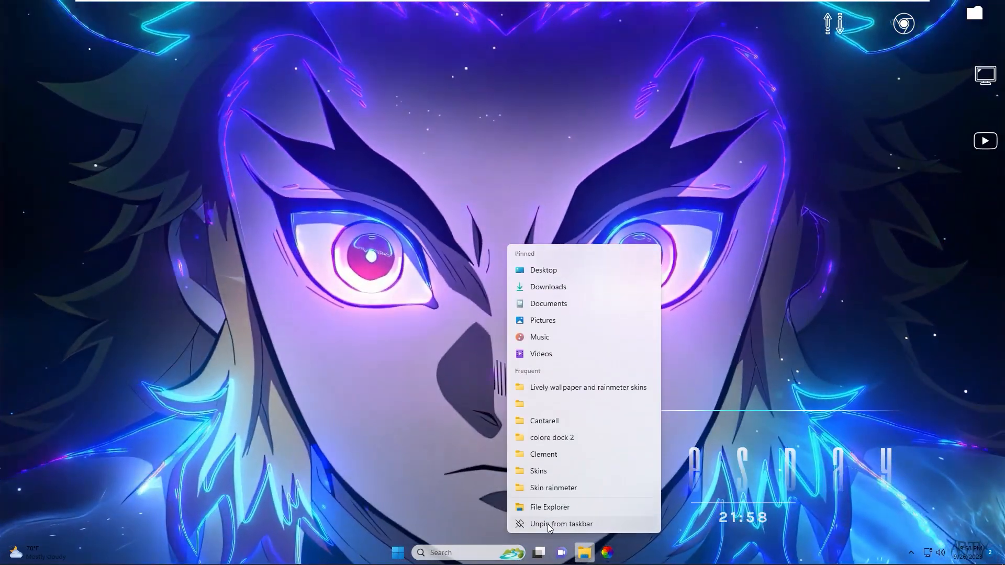
click(549, 524)
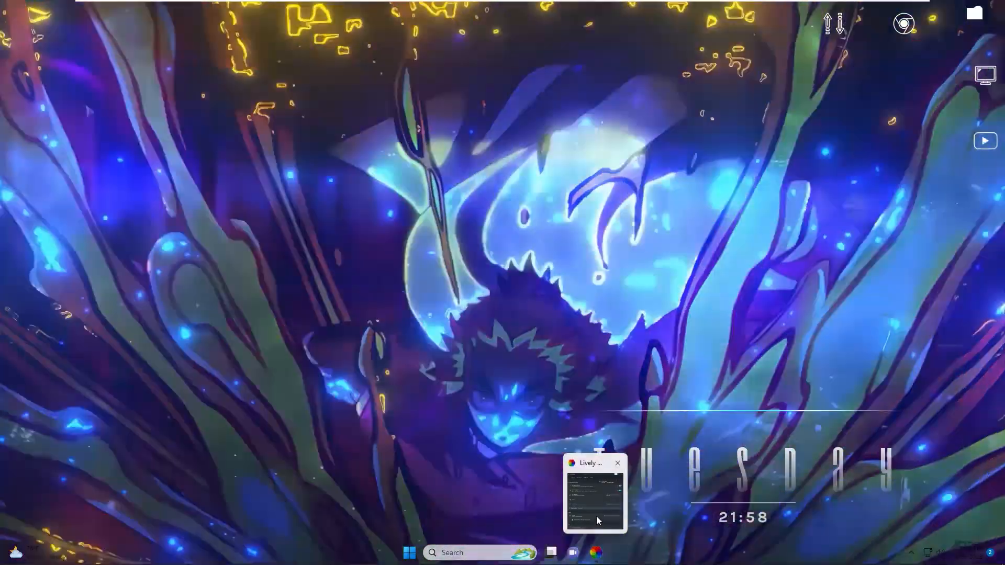
- Bring up the Lively Wallpaper window, acknowledge the system tray notice and close the window
click(595, 516)
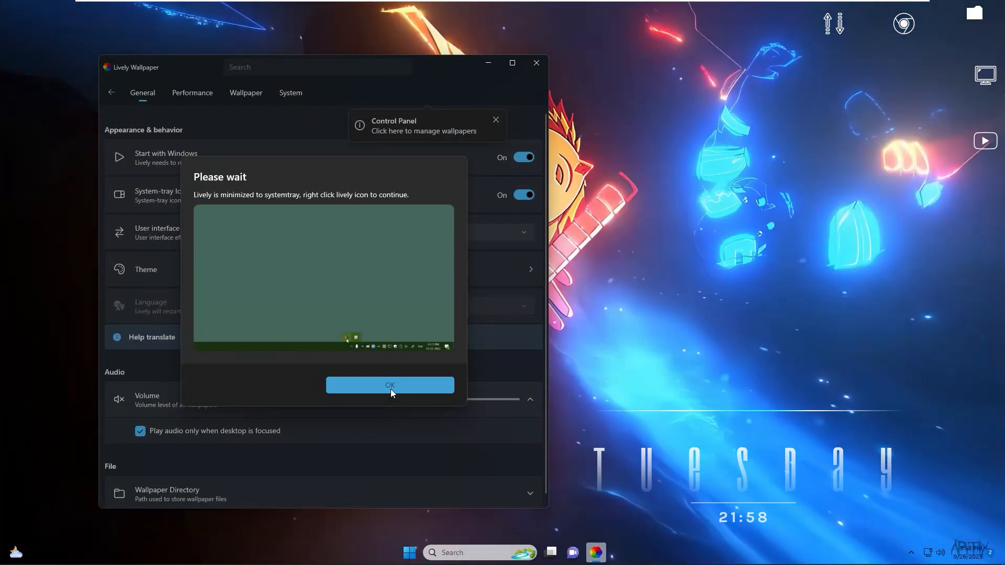
click(390, 386)
click(539, 64)
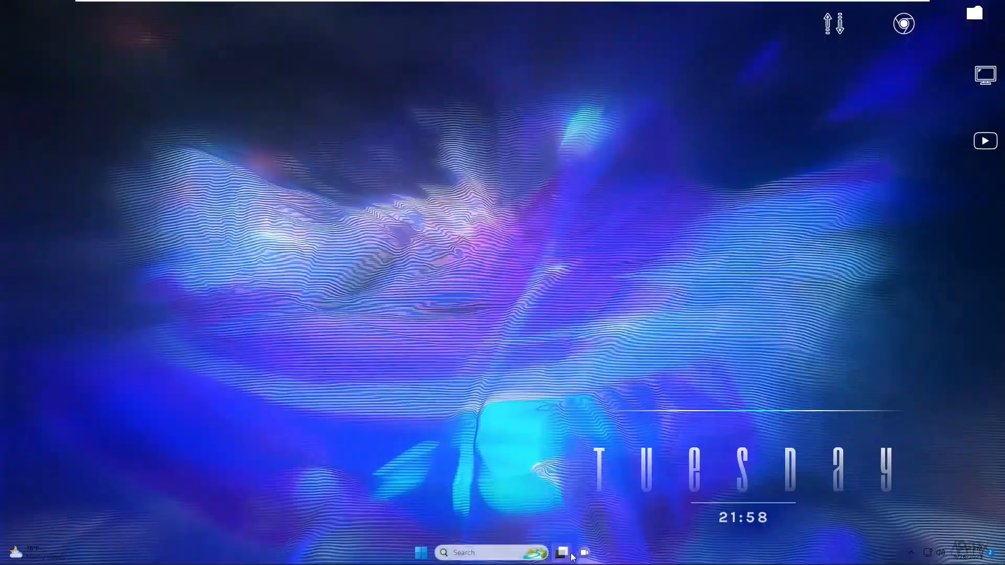
- In the Windows taskbar personalization settings, hide Search, turn off Task view, Widgets and Chat, and close Settings
click(420, 552)
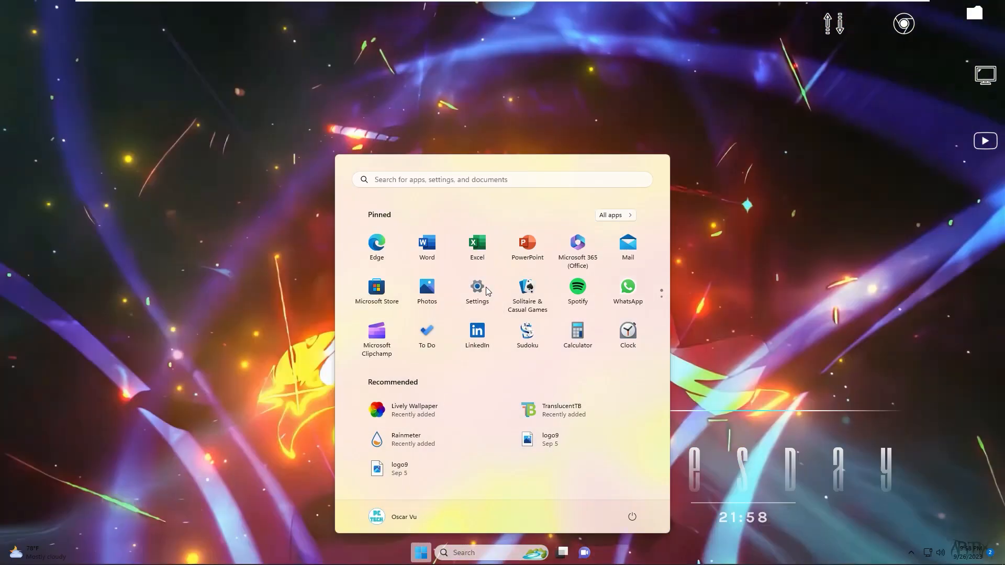
click(476, 293)
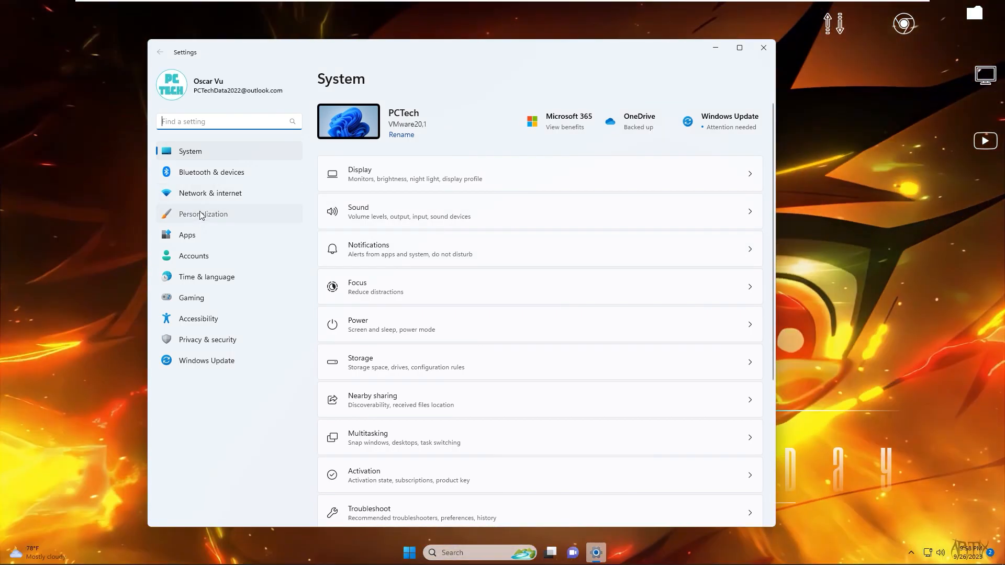
click(202, 214)
scroll(426, 340, down, 1)
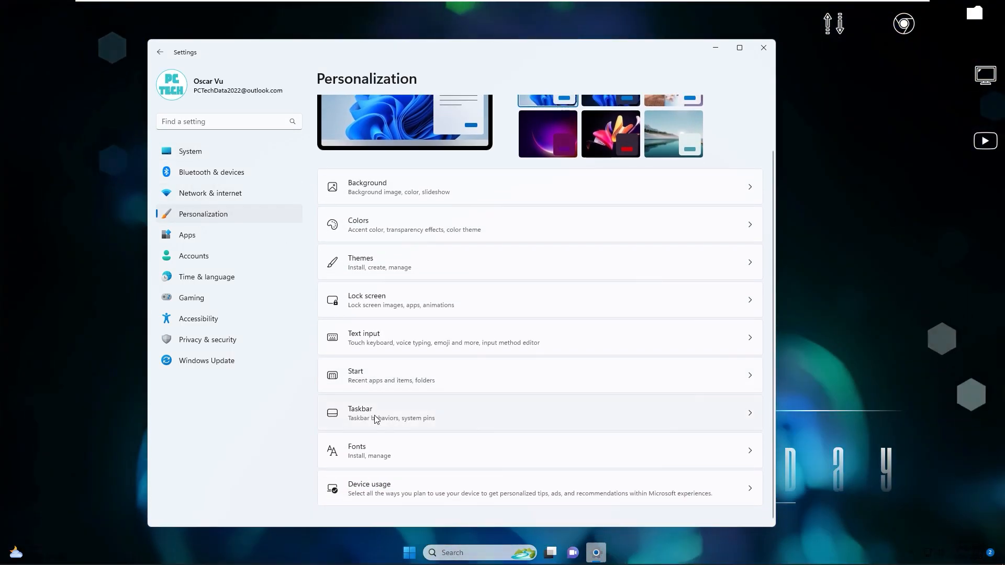
click(376, 416)
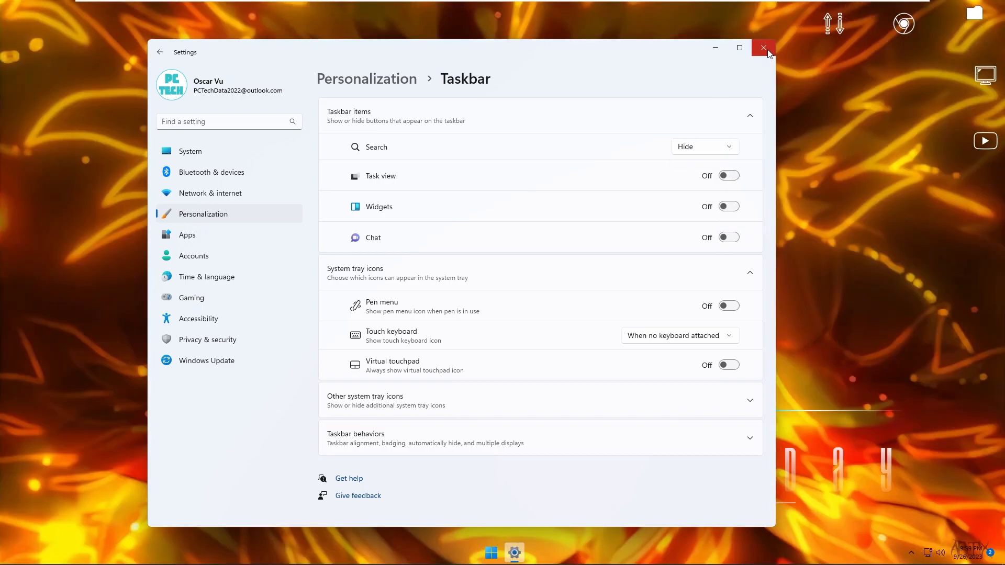
click(766, 52)
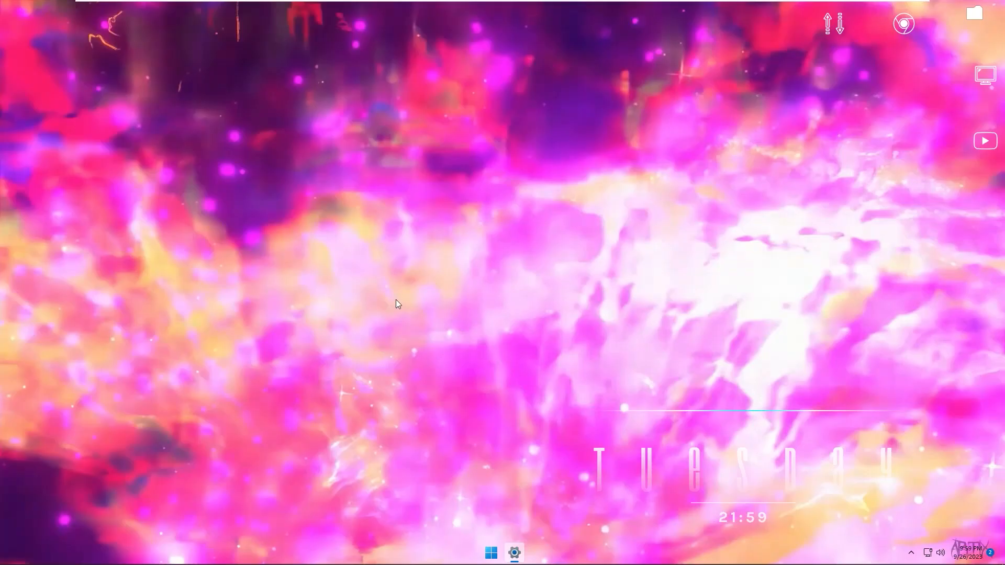